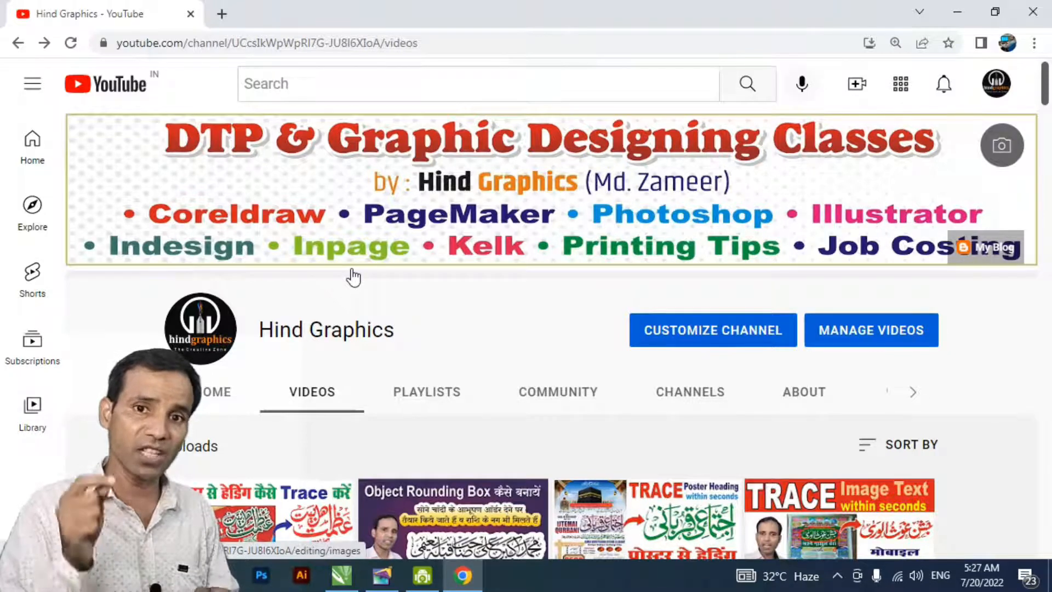
- Switch to CorelDRAW and create a new Letter document, 8.5 × 11 inches, in CMYK at 300 dpi
scroll(609, 159, down, 5)
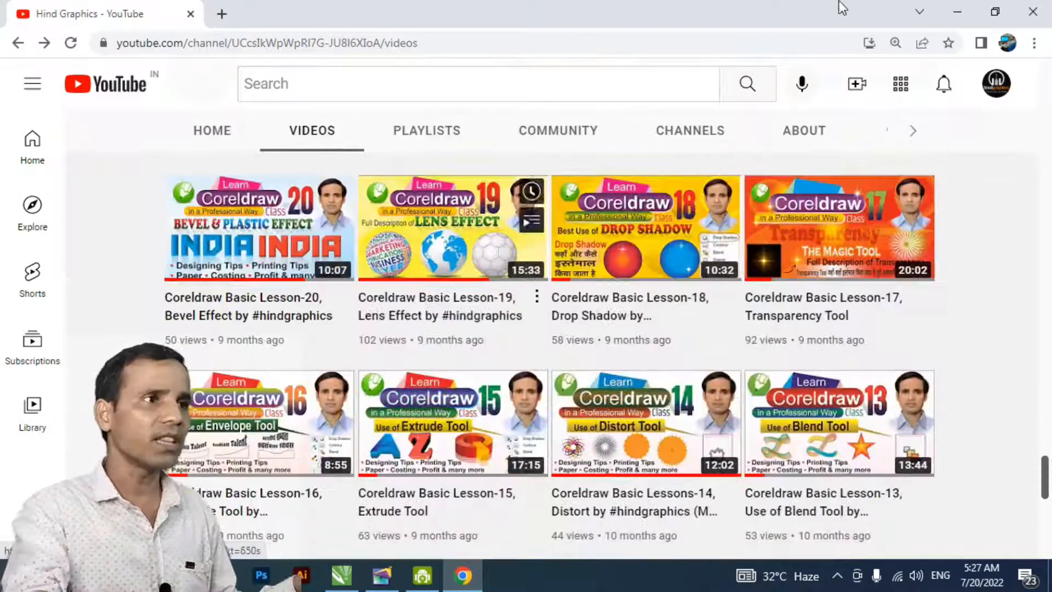
click(959, 12)
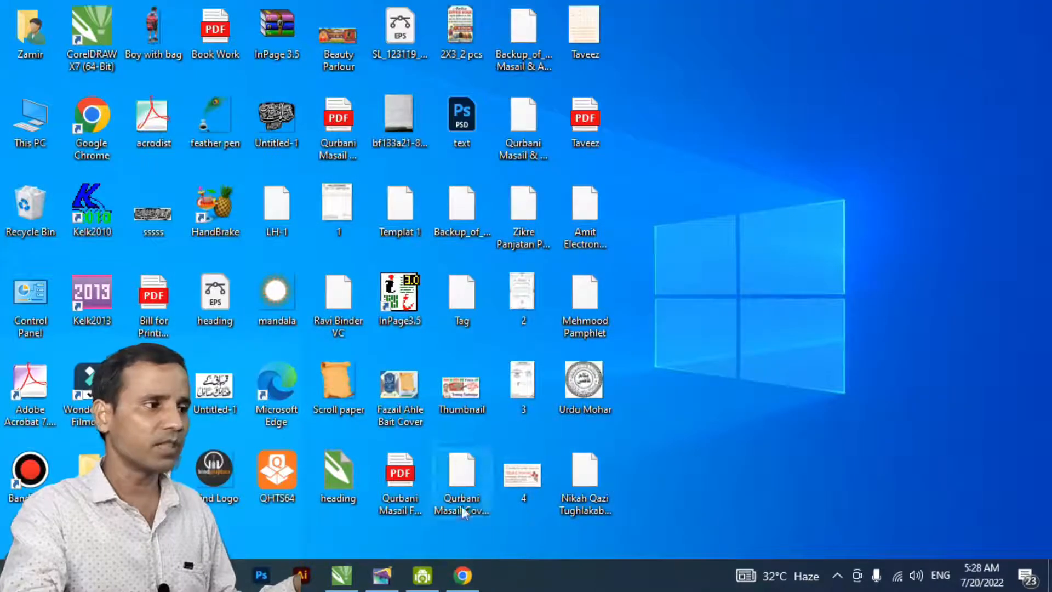
click(342, 576)
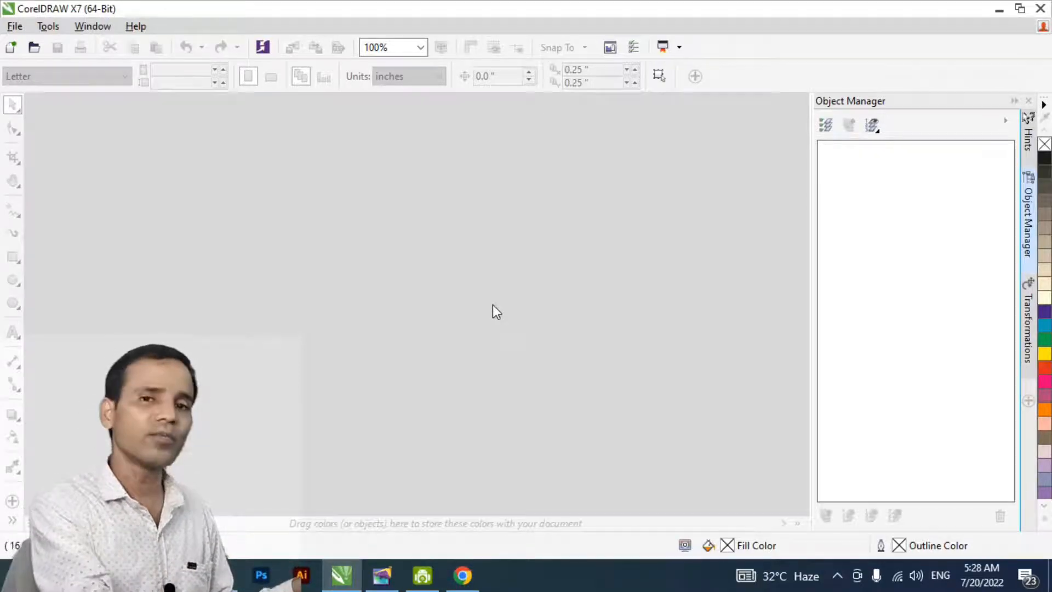
key(ctrl+n)
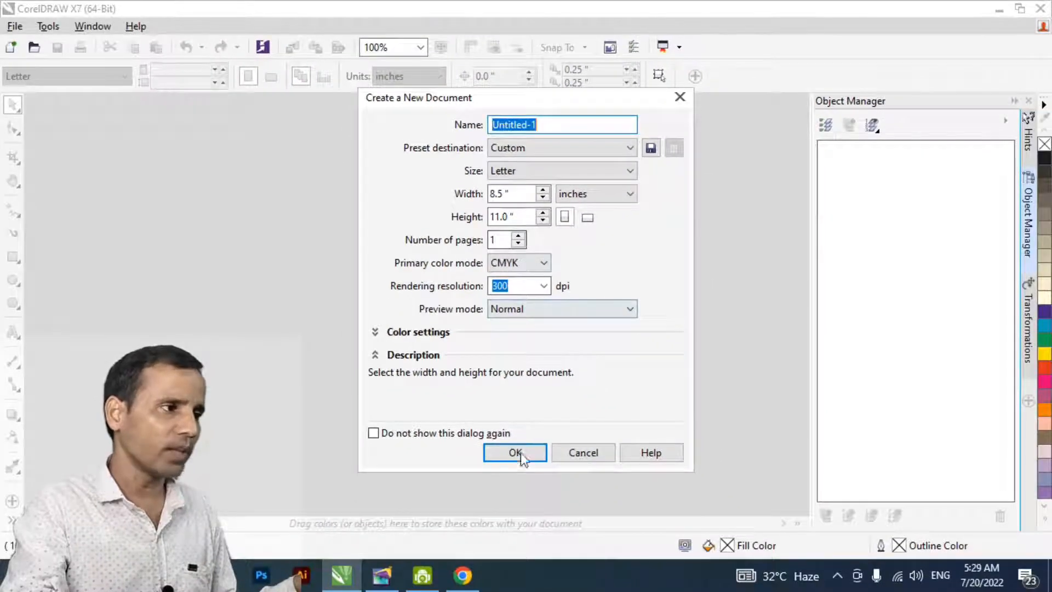
click(554, 555)
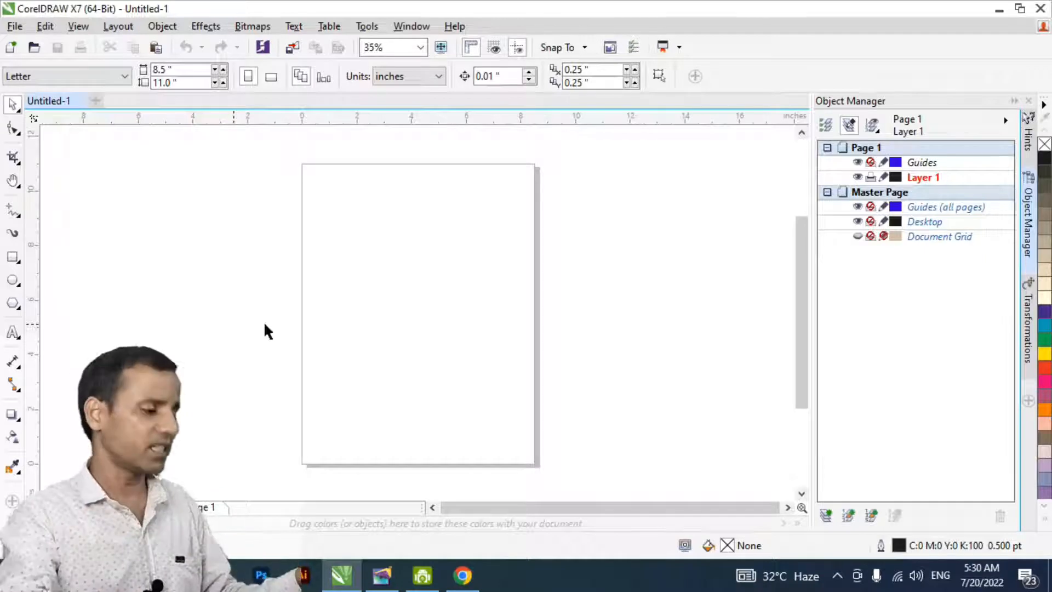
- Select the four adjoining rectangles beside the page and move the upper-left one slightly away from the others
key(h)
scroll(385, 357, down, 2)
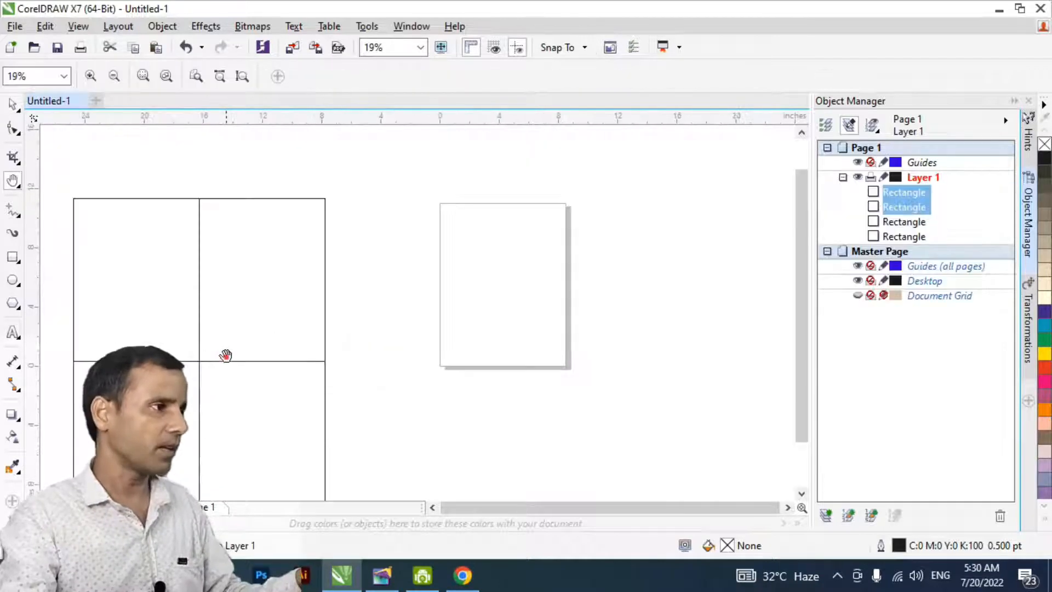
drag(352, 315, 359, 327)
key(space)
click(133, 244)
drag(214, 141, 529, 496)
key(h)
drag(533, 276, 475, 357)
key(space)
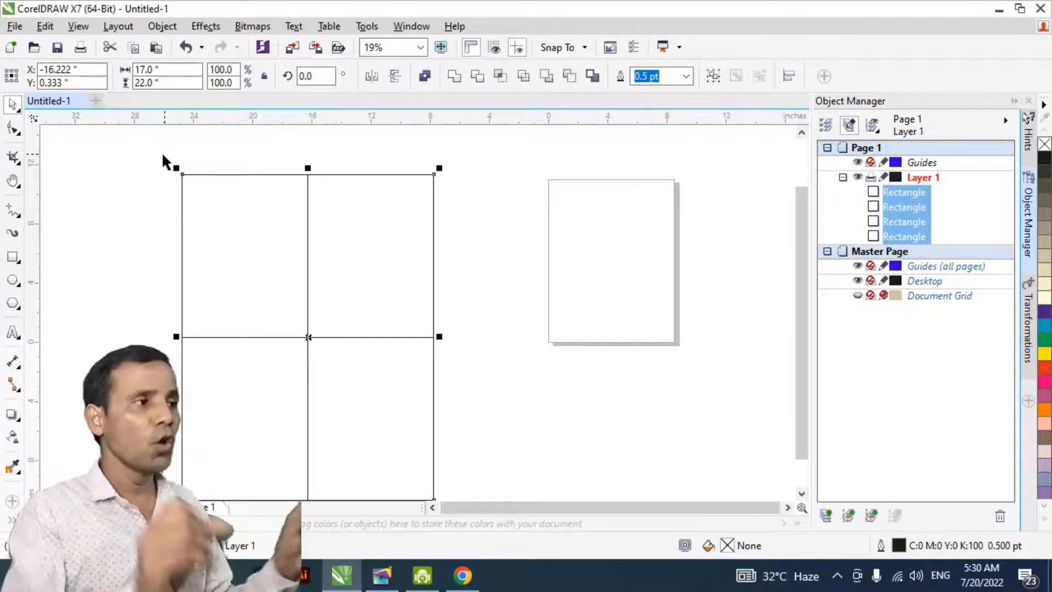
drag(146, 157, 320, 359)
drag(246, 255, 214, 236)
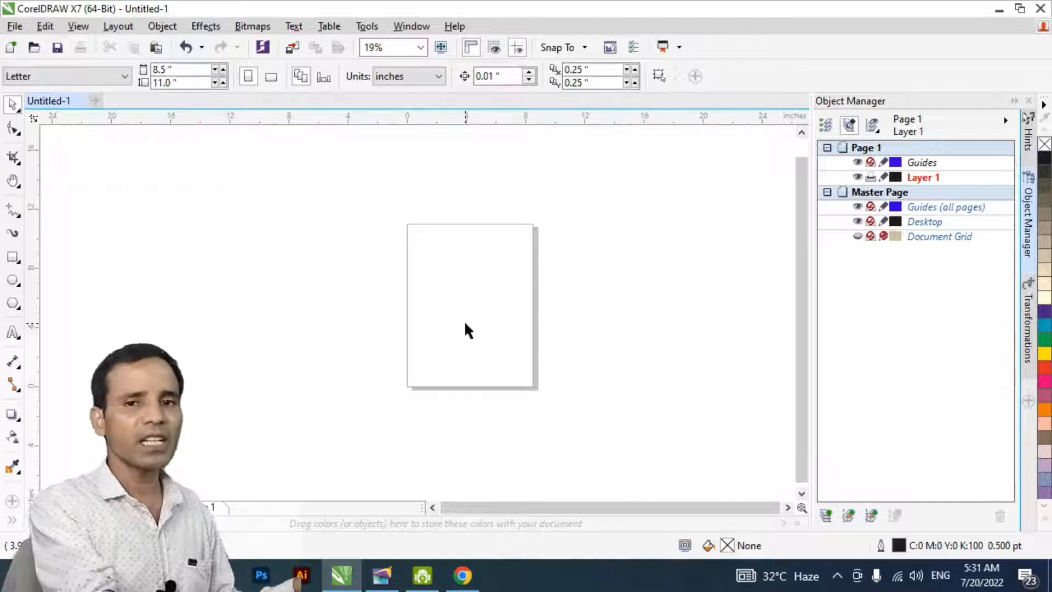
- Open the document's guideline preset options and switch from Corel presets to user-defined presets
key(ctrl+j)
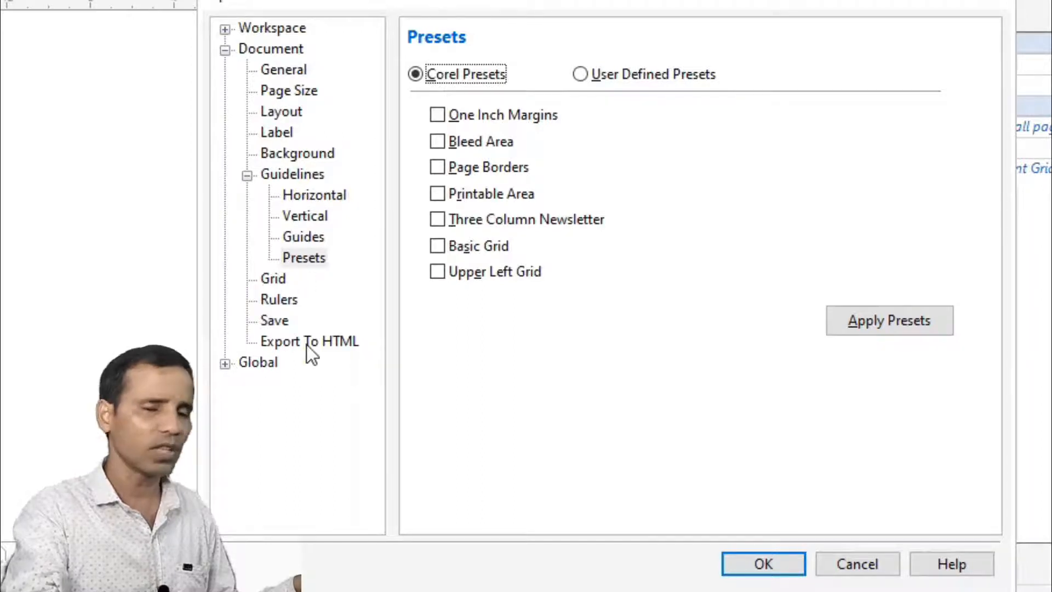
click(285, 177)
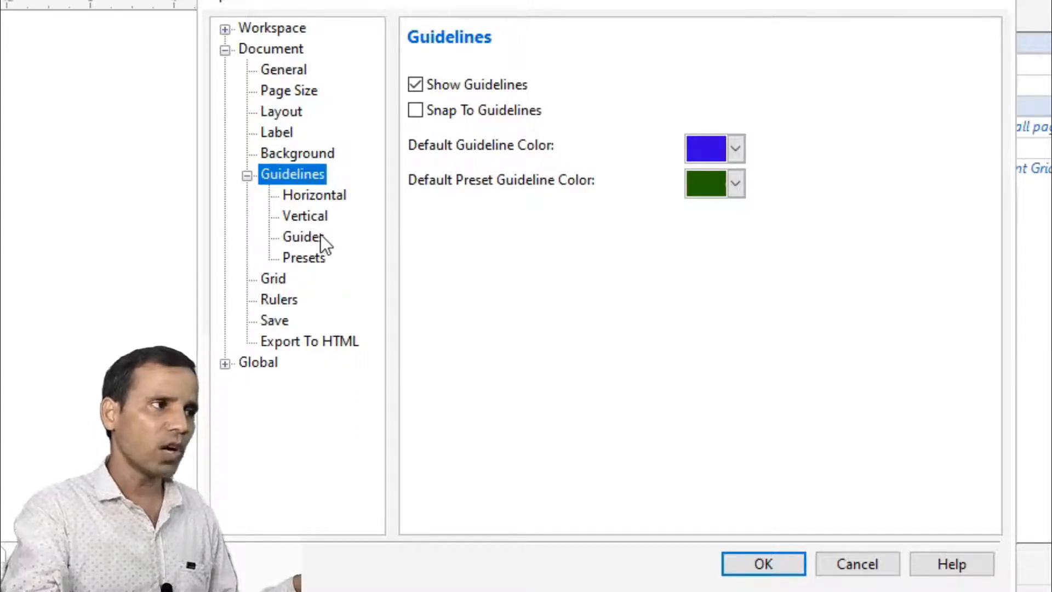
click(322, 196)
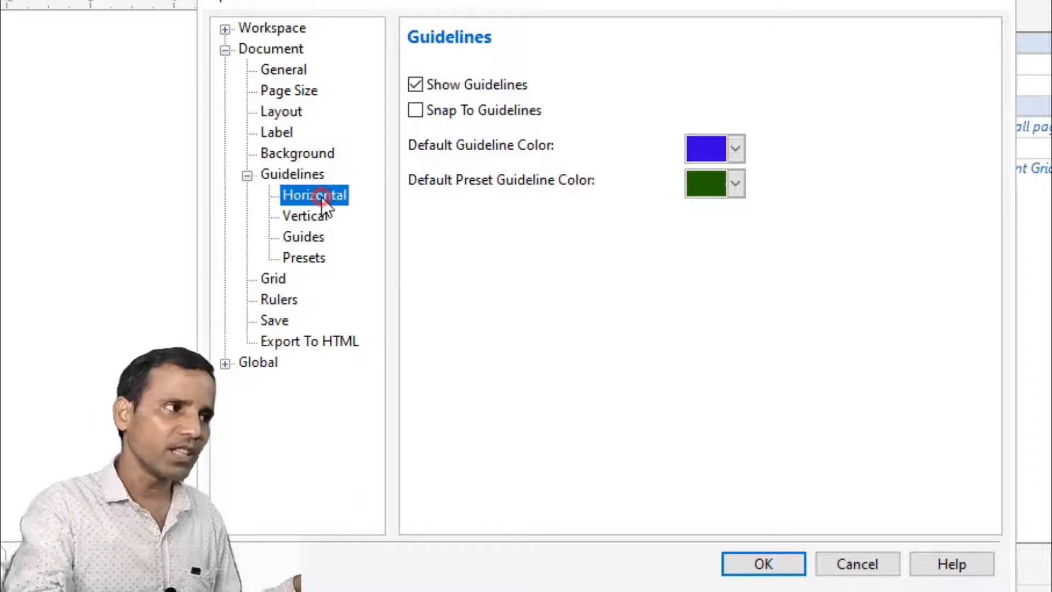
click(315, 217)
click(319, 195)
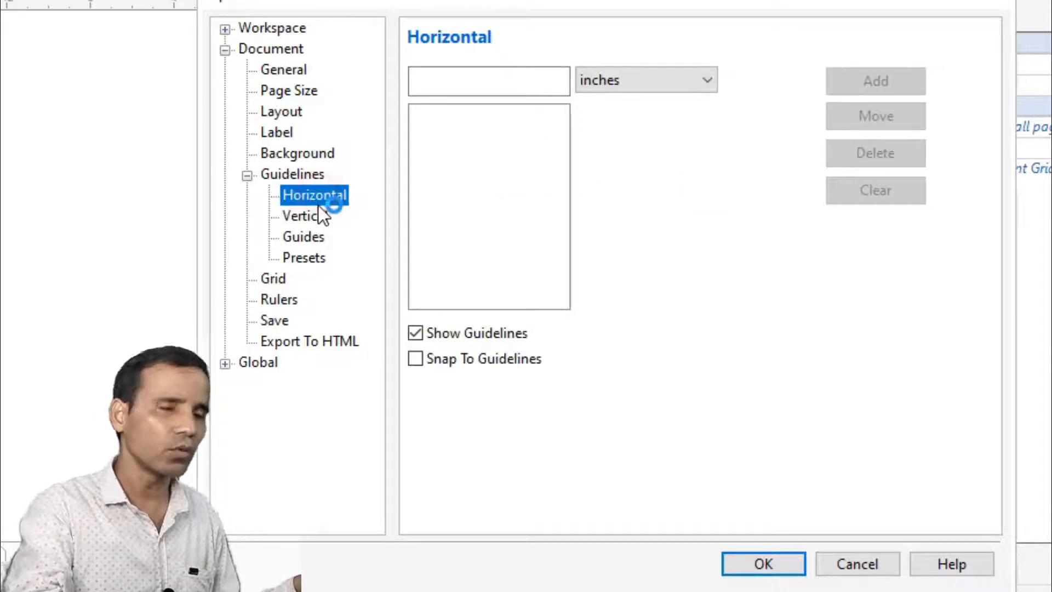
click(308, 264)
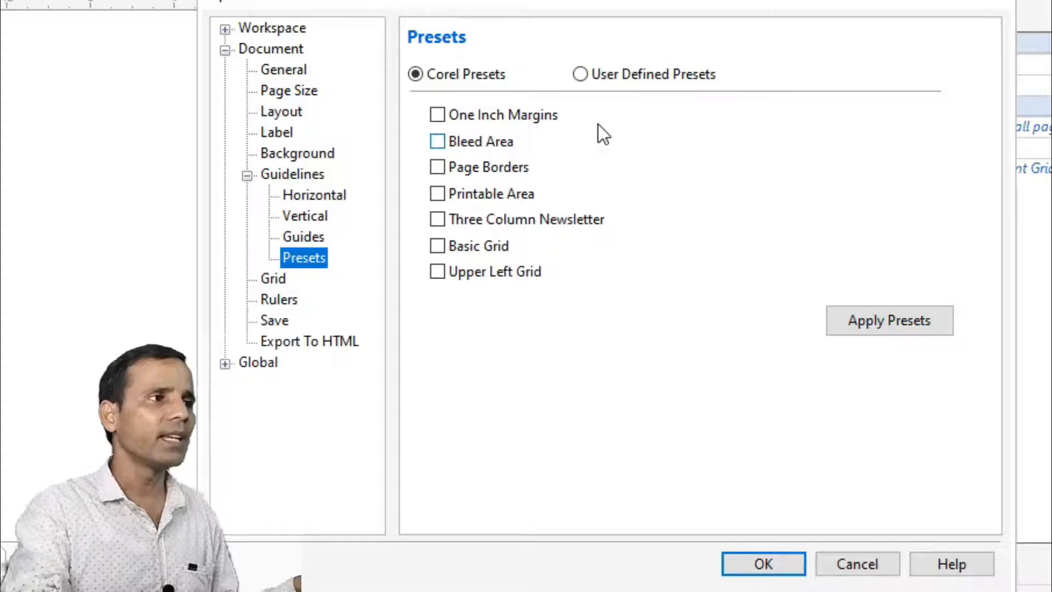
click(581, 78)
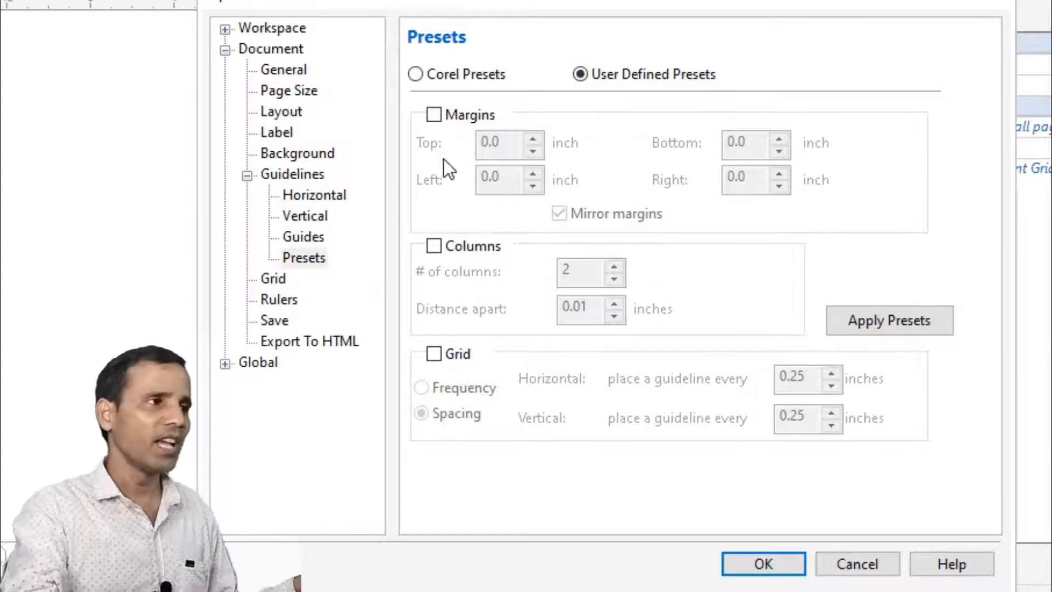
- Enable margin guidelines, set the top margin to 0.75 inch and turn off mirrored margins
click(434, 116)
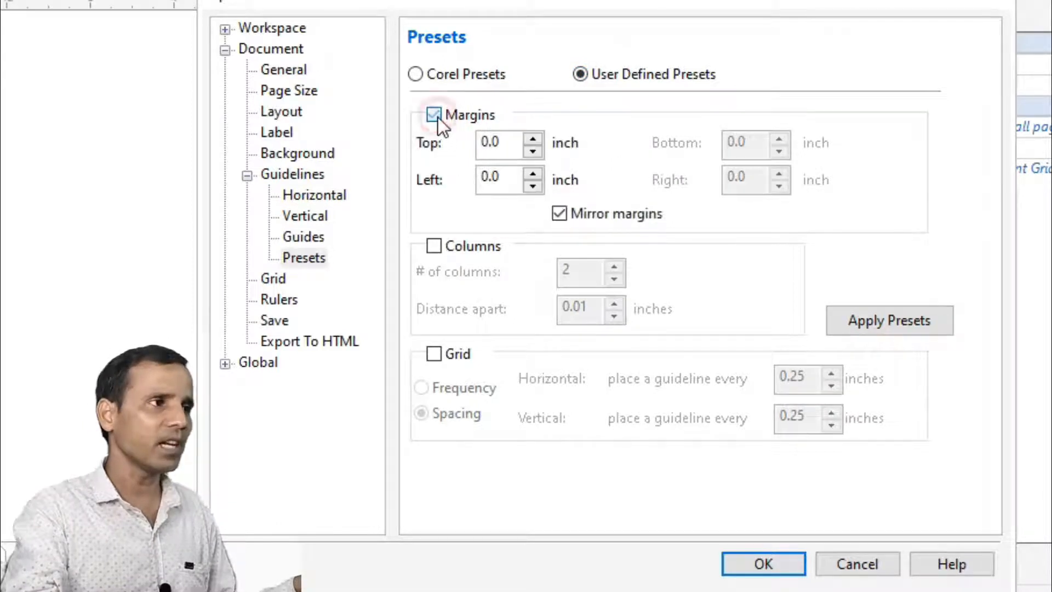
click(480, 157)
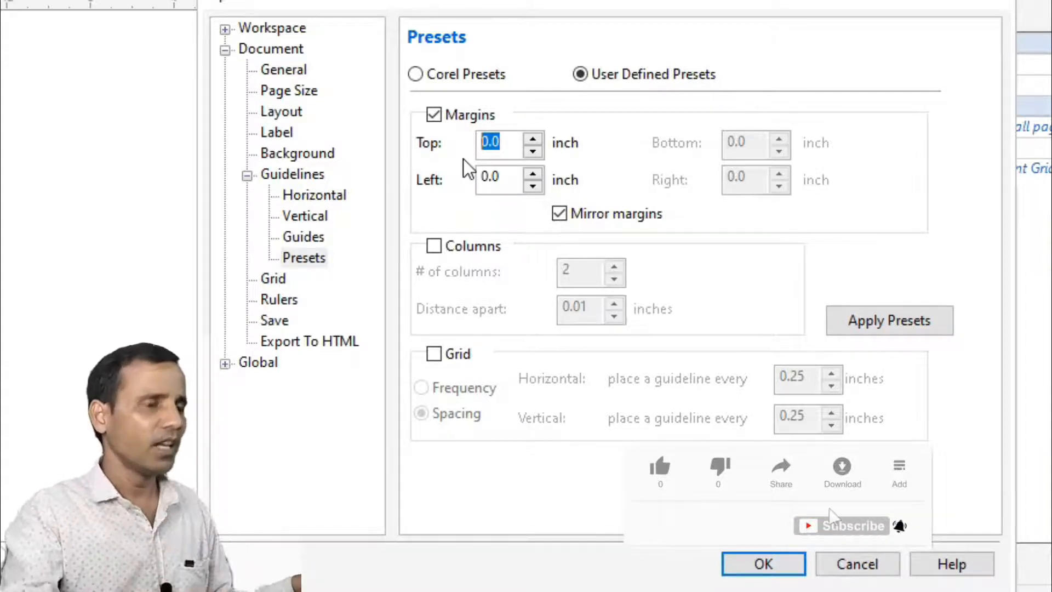
text(0.75)
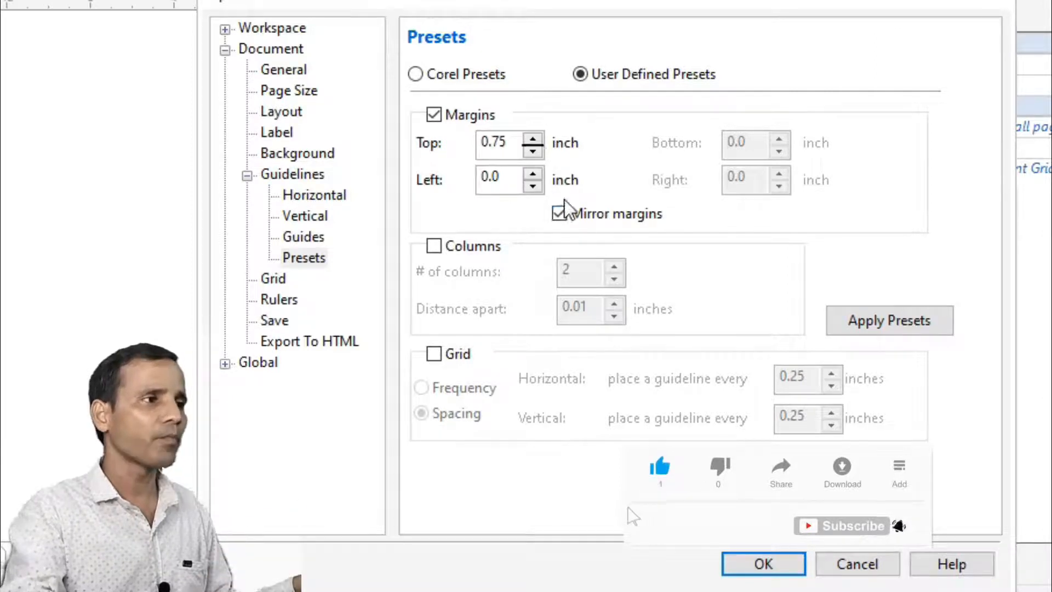
key(Tab)
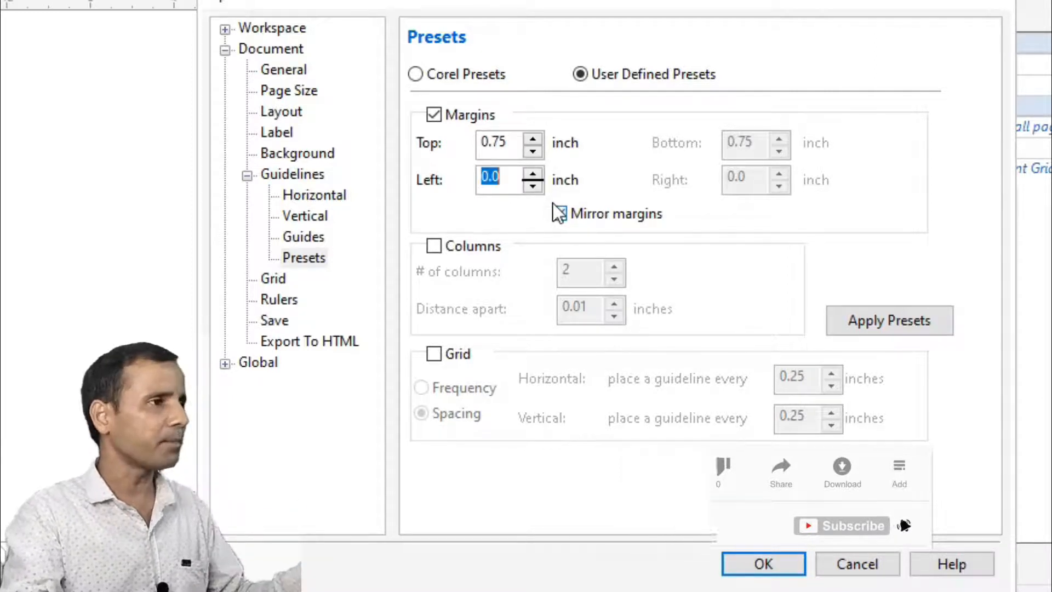
click(558, 210)
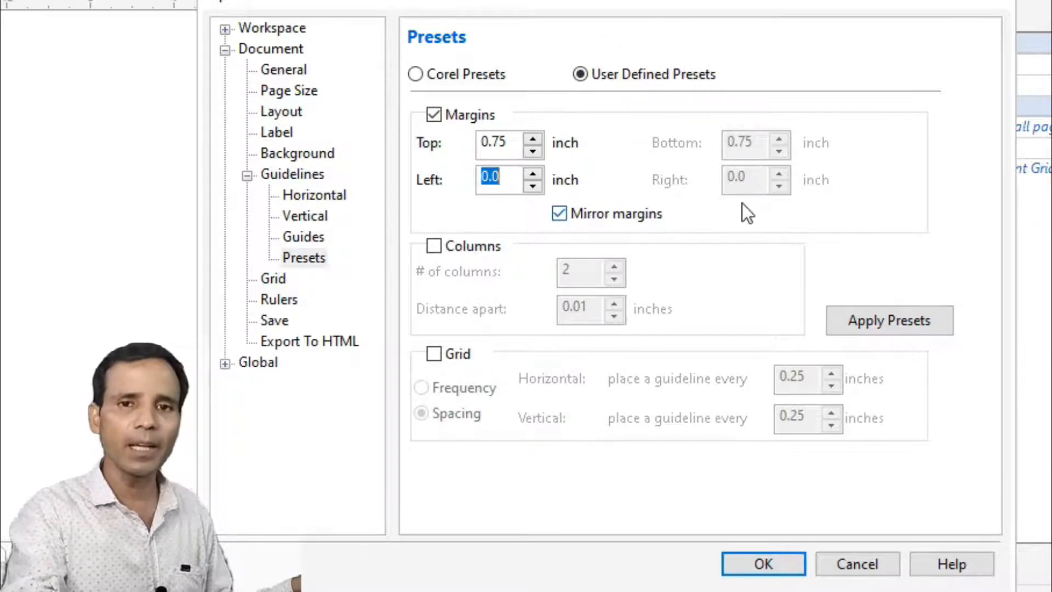
click(560, 214)
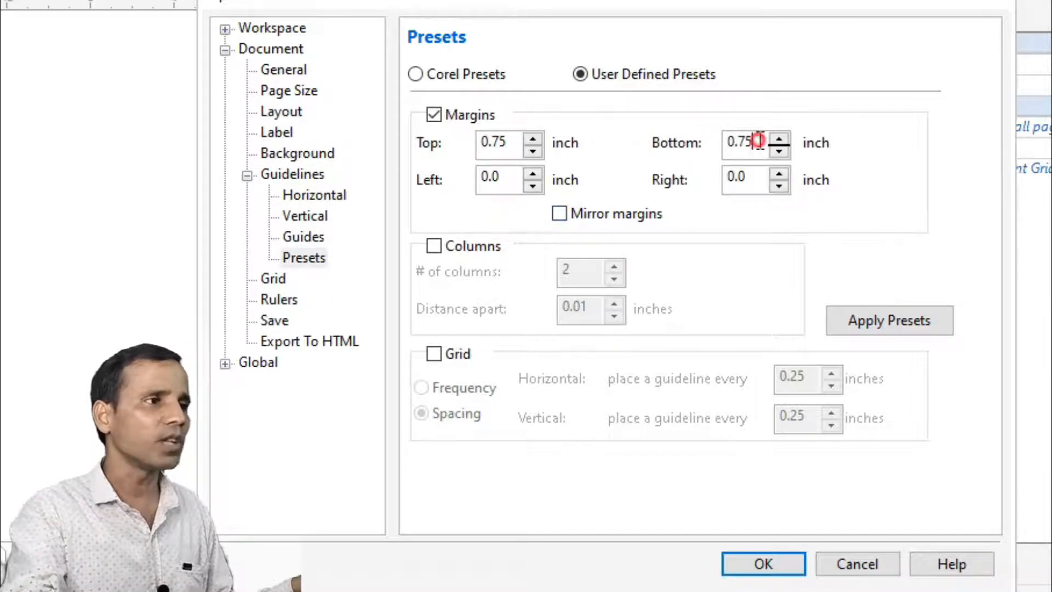
- Set the bottom, left and right margins to 0.5 inch each
drag(759, 143, 707, 165)
text(0.5)
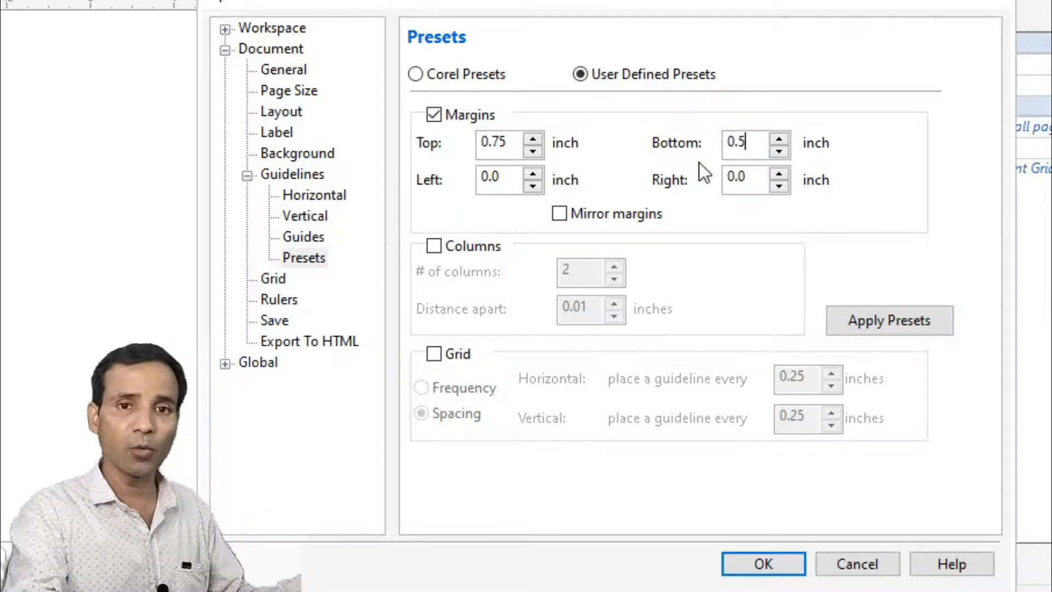
double_click(489, 168)
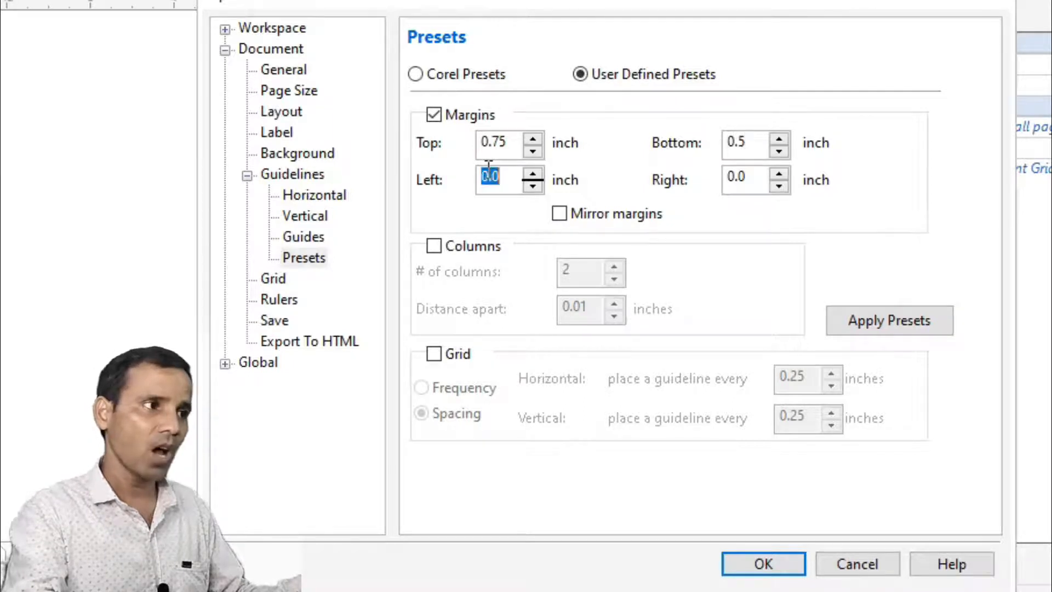
text(0.5)
double_click(736, 176)
text(0.5)
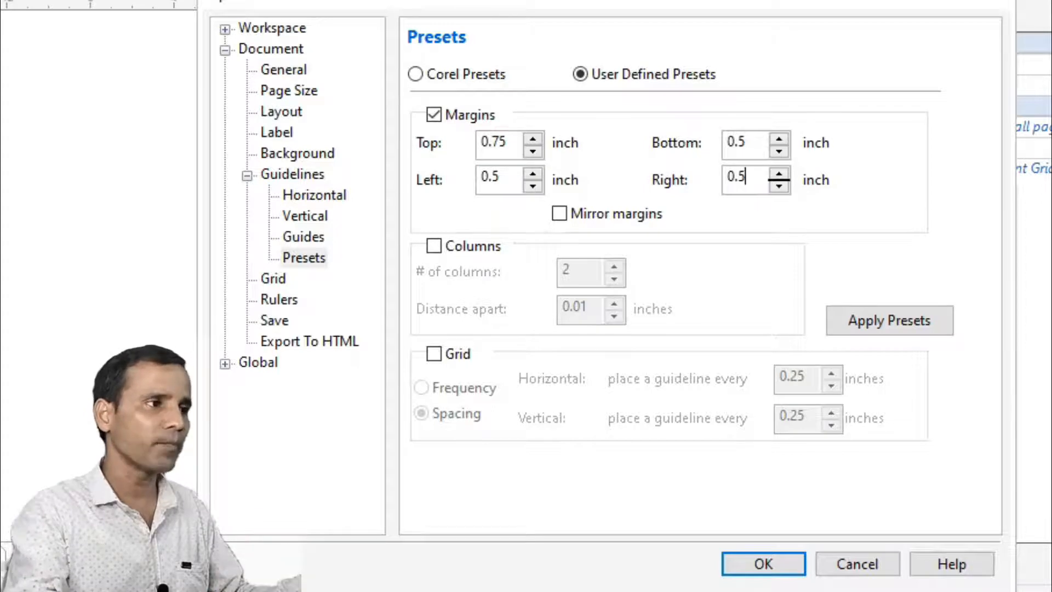
- Apply the user-defined margin preset to the page with columns left off and confirm the options
click(433, 248)
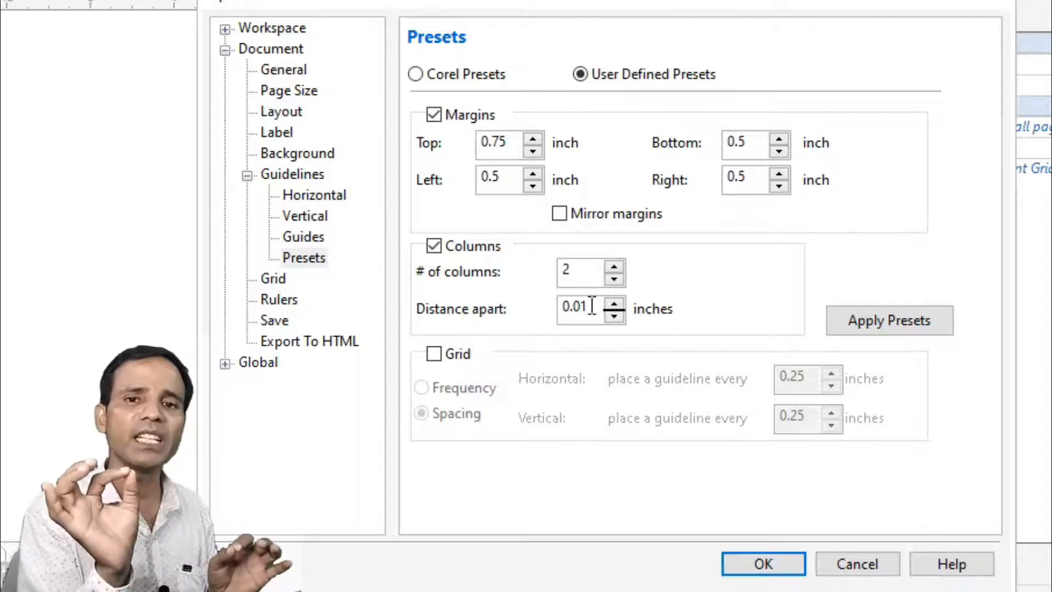
click(436, 250)
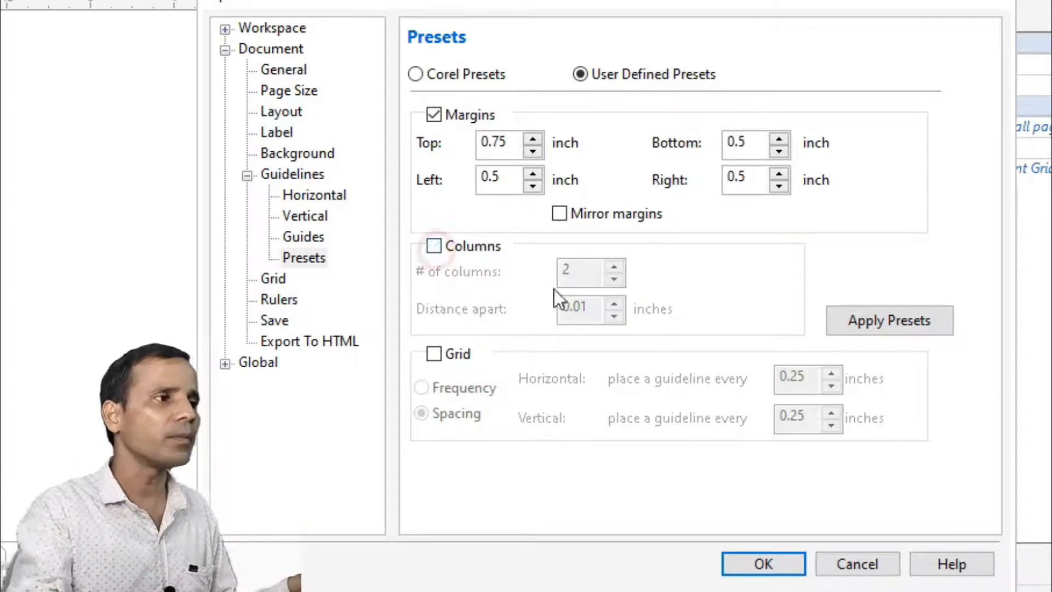
click(889, 324)
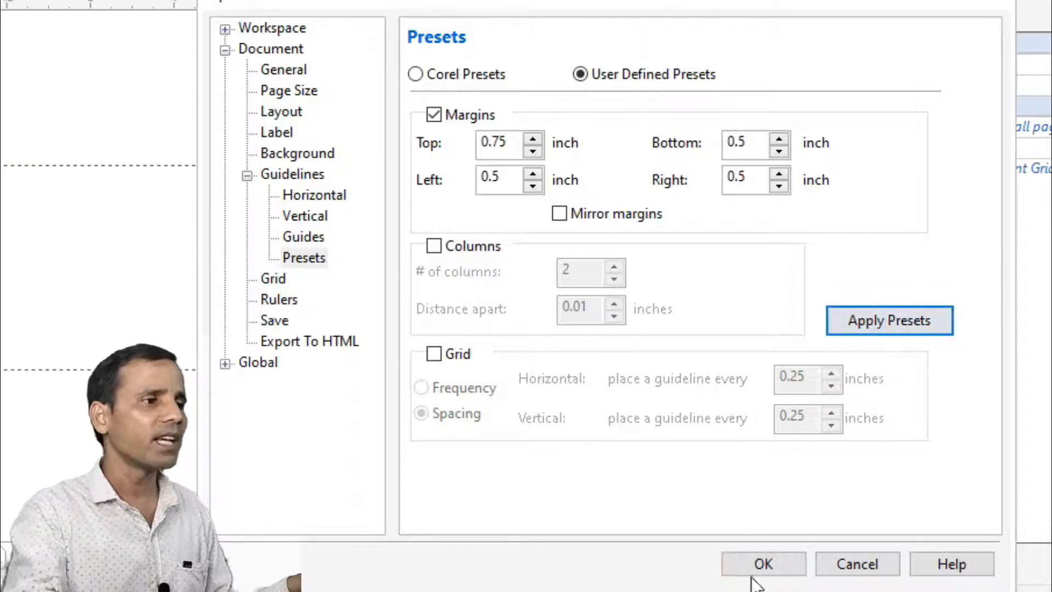
click(764, 565)
key(z)
drag(209, 131, 435, 383)
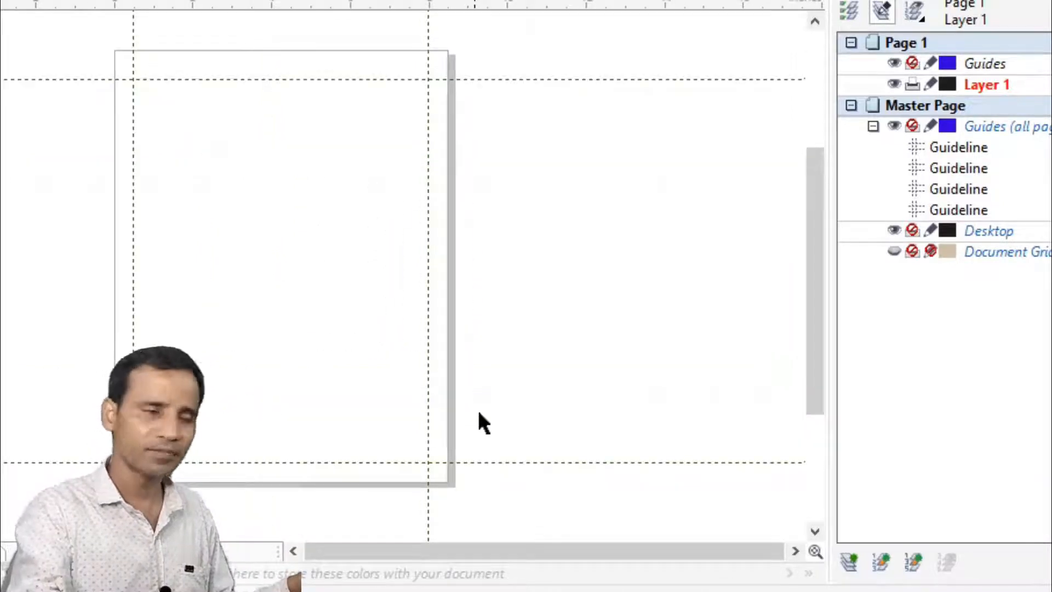
click(569, 301)
key(h)
drag(299, 268, 319, 291)
drag(304, 284, 312, 283)
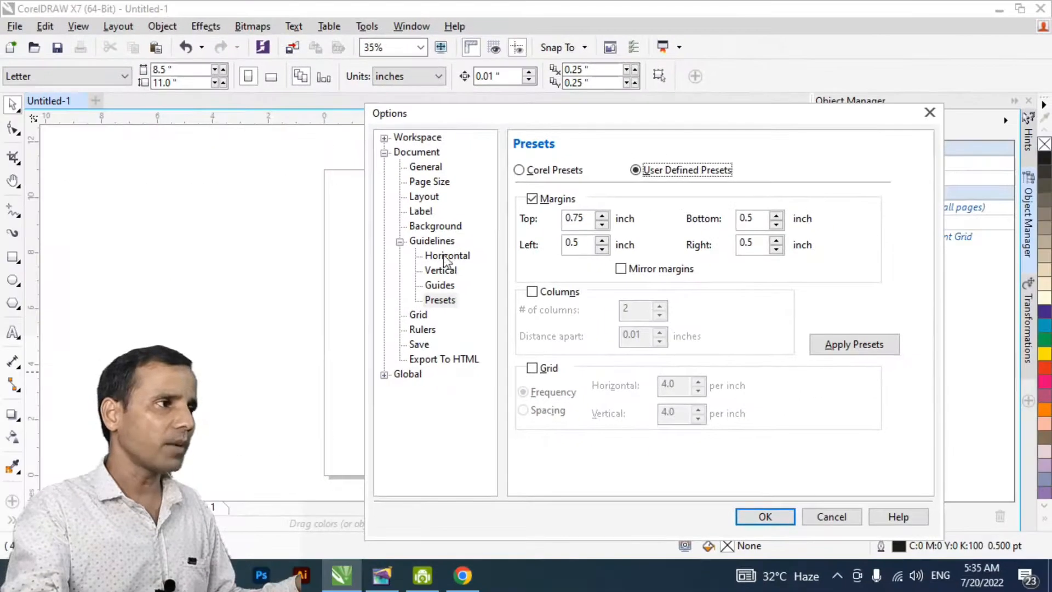
- Add horizontal guidelines at 0.5 and 10.25 inches through the document's guideline options
click(446, 256)
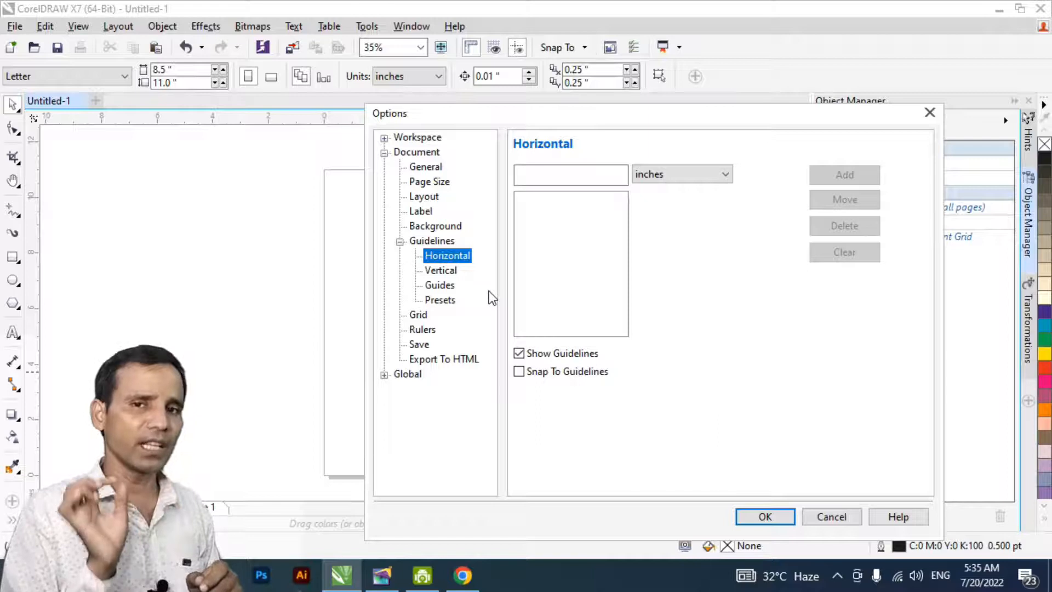
click(538, 177)
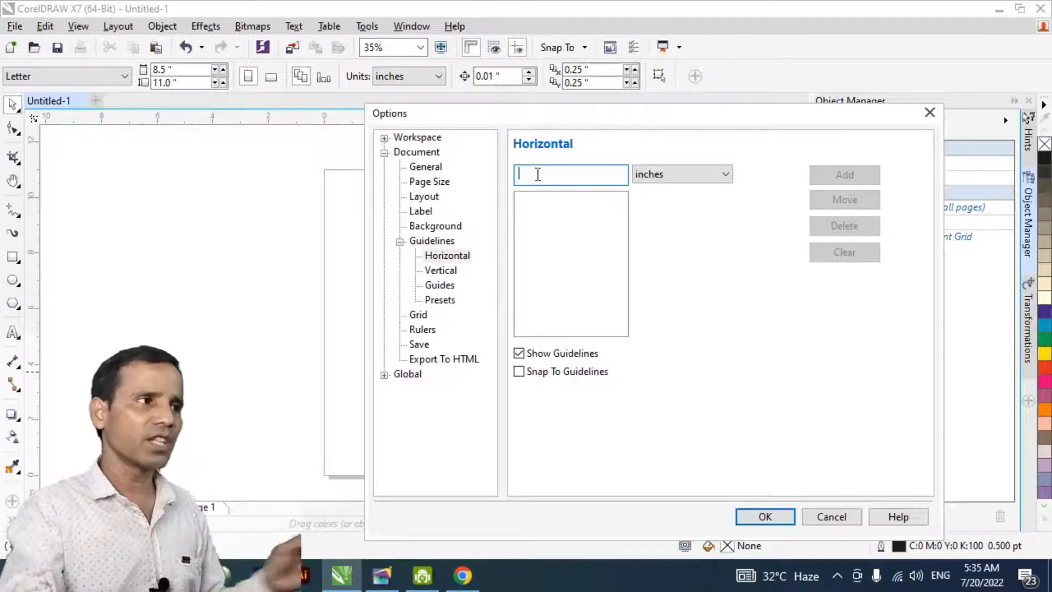
drag(517, 122, 678, 104)
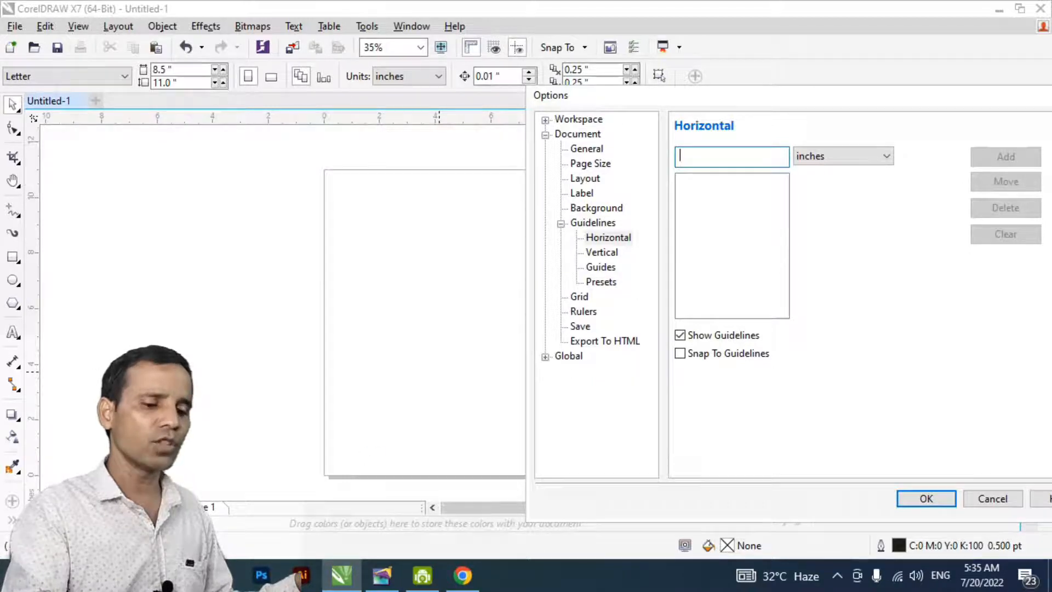
text(0.5)
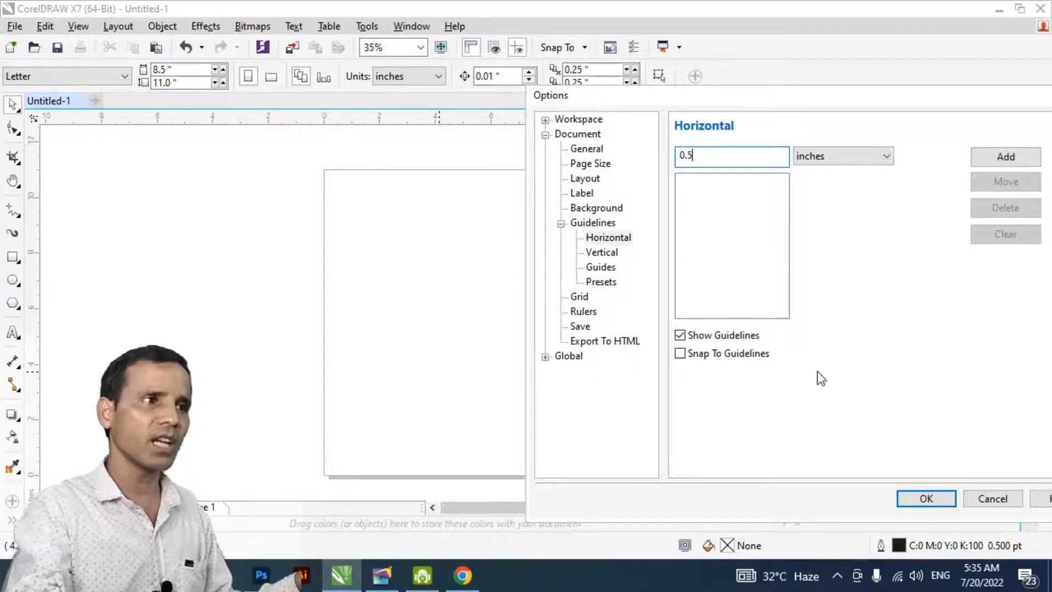
click(981, 156)
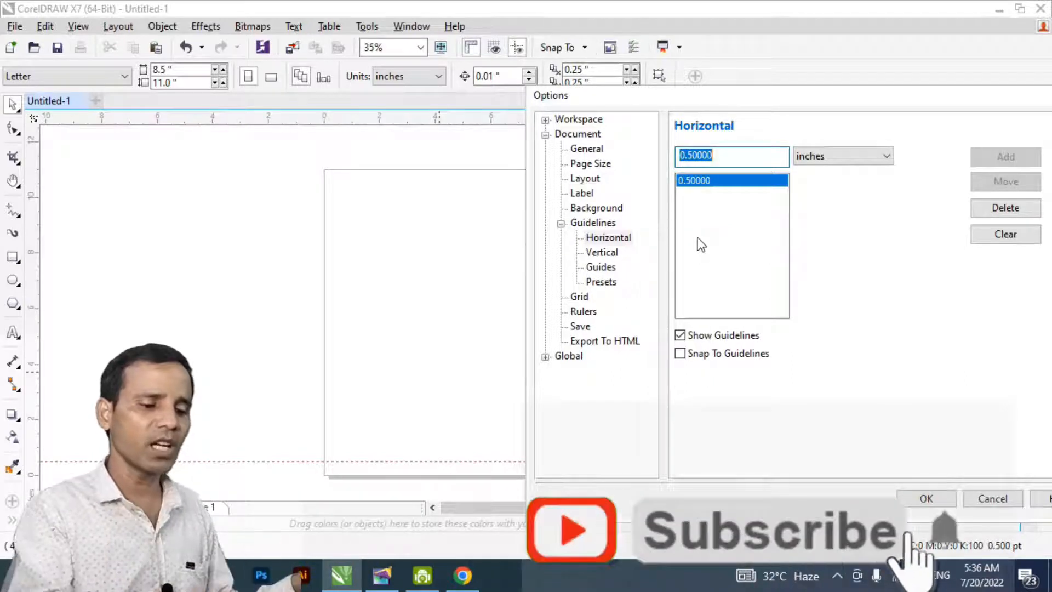
text(10.25)
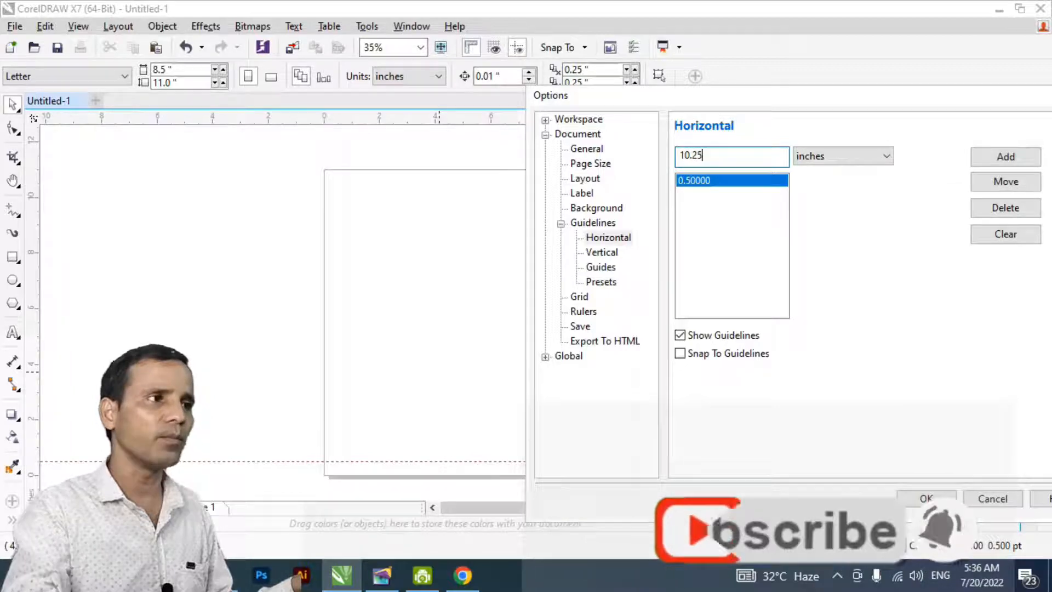
click(1014, 160)
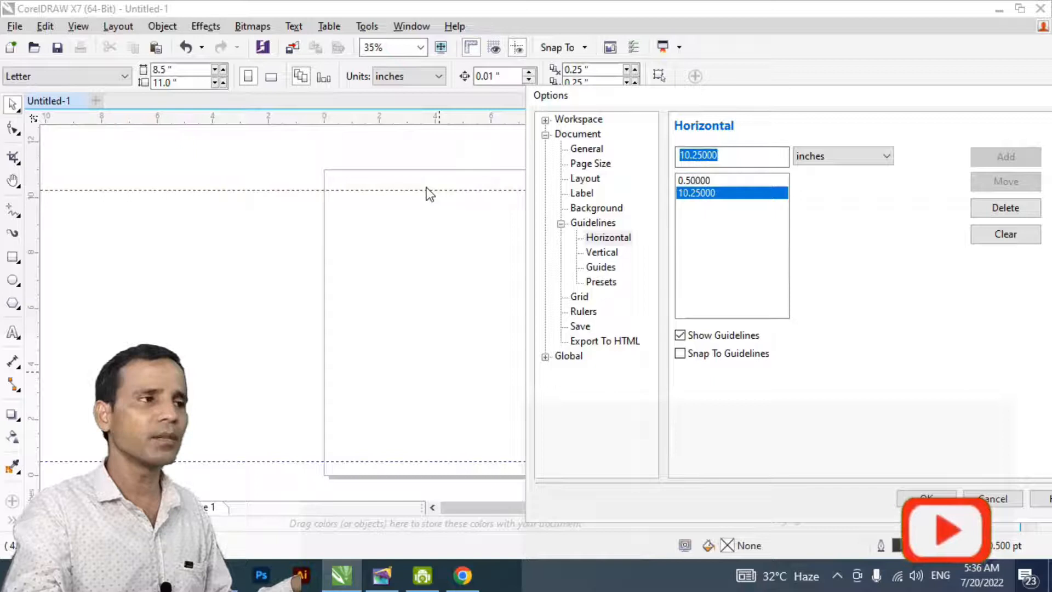
- Add vertical guidelines at 0.5 and 8 inches and confirm the options
click(601, 253)
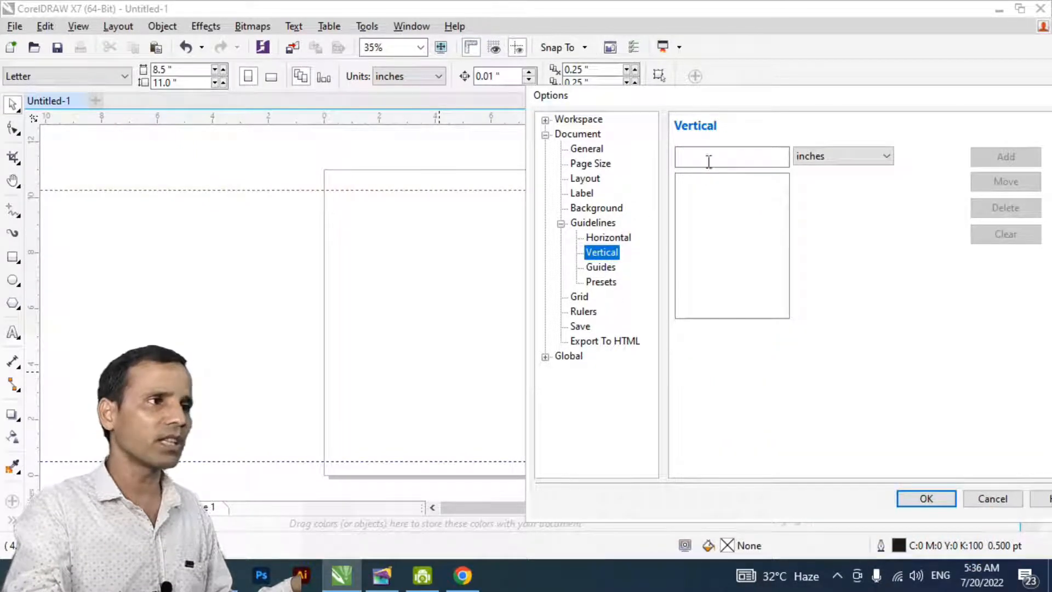
click(707, 157)
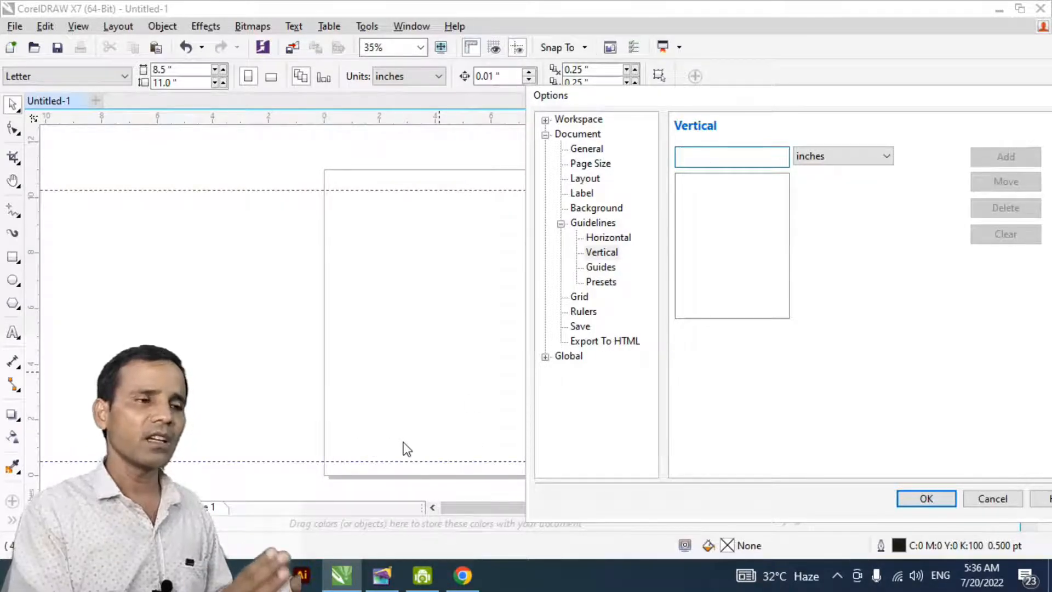
text(0)
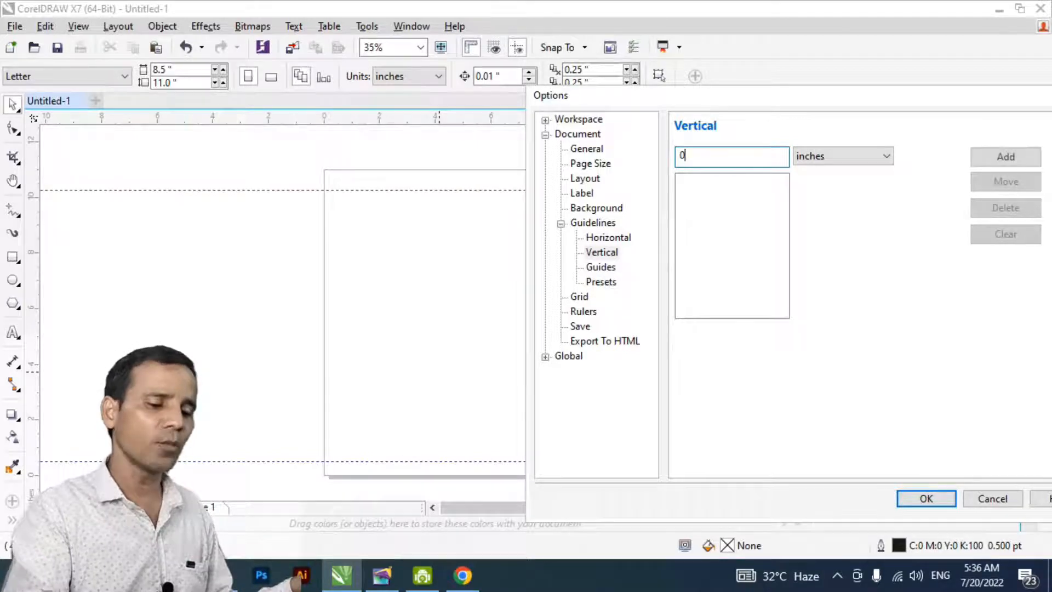
text(.5)
key(Return)
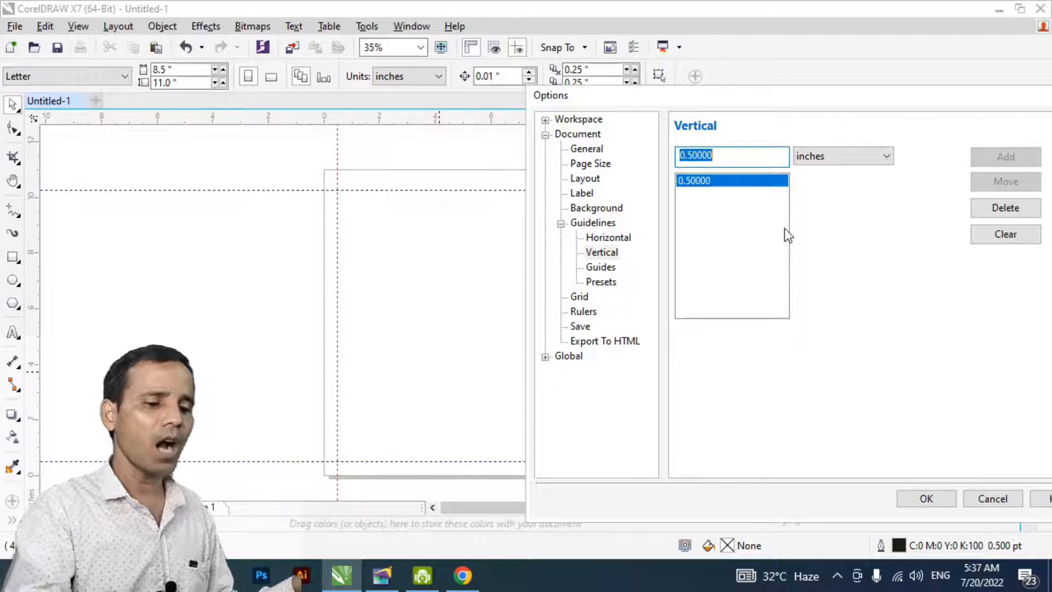
text(8)
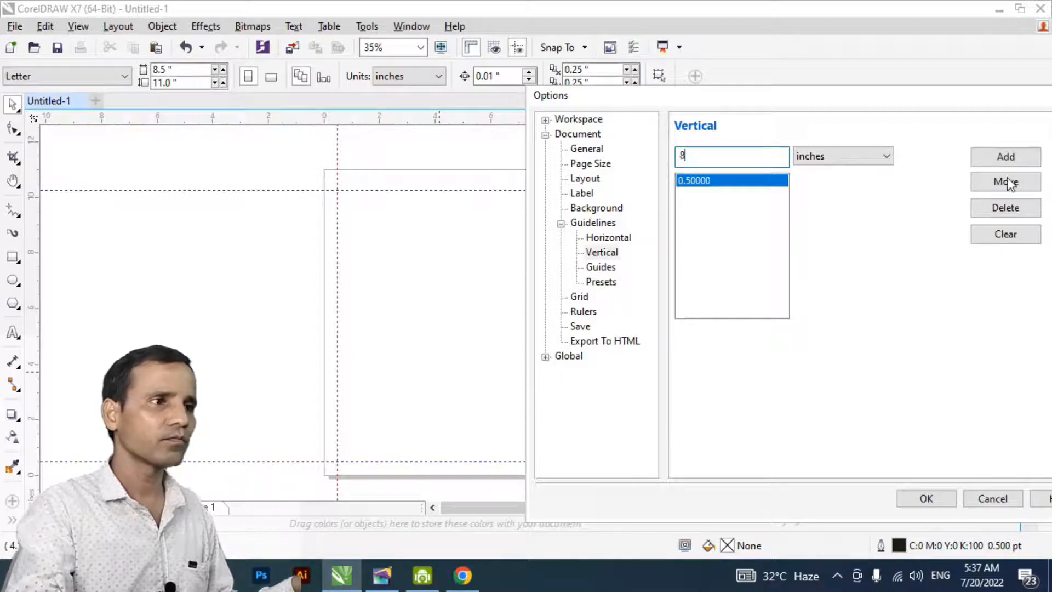
click(1006, 157)
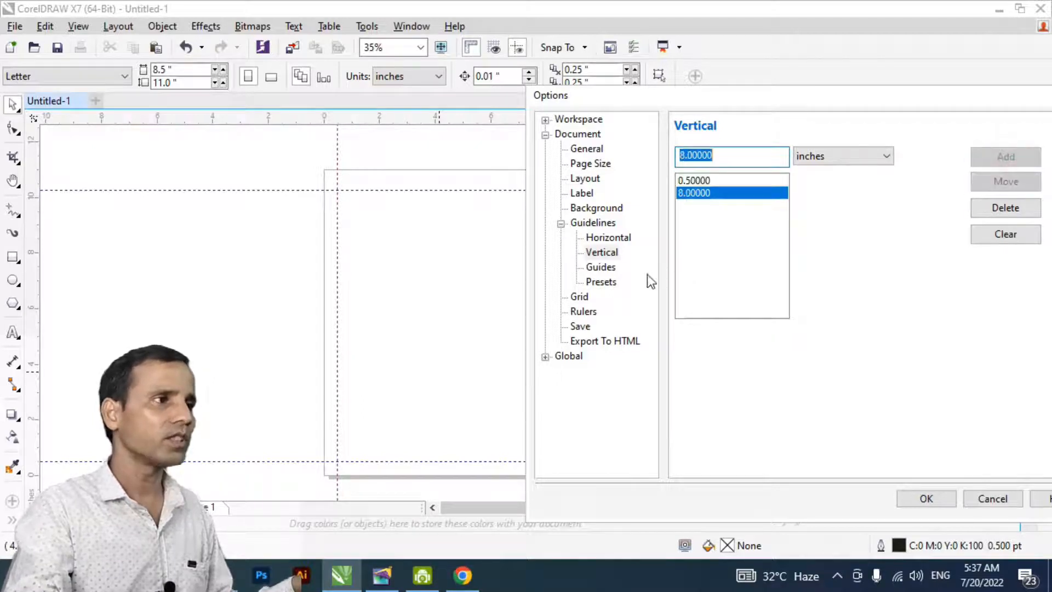
click(926, 499)
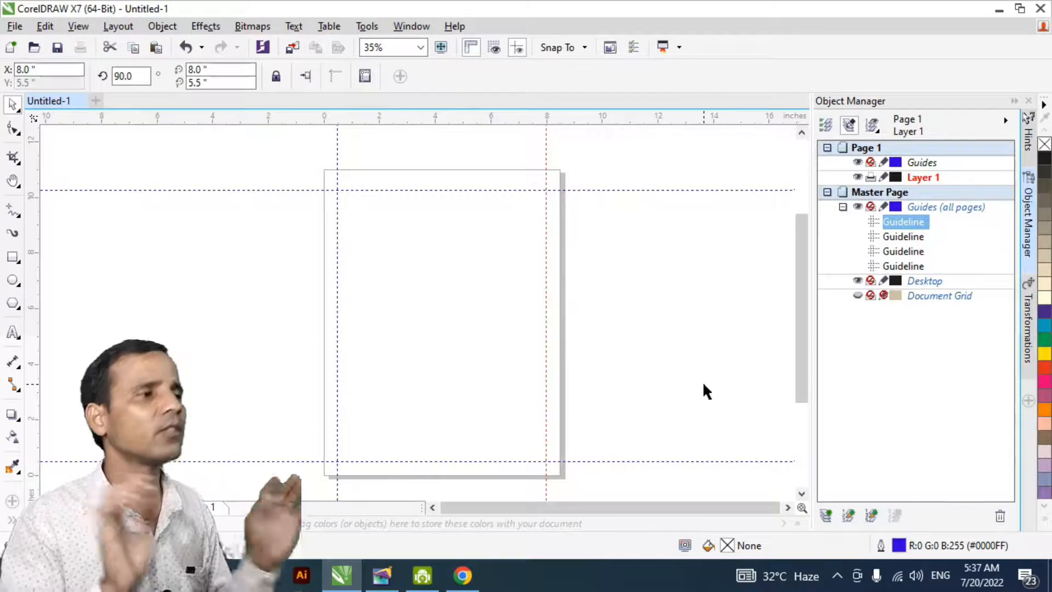
- Draw a small square about 0.42 inch wide just outside the page, near its upper-left corner
click(476, 336)
key(h)
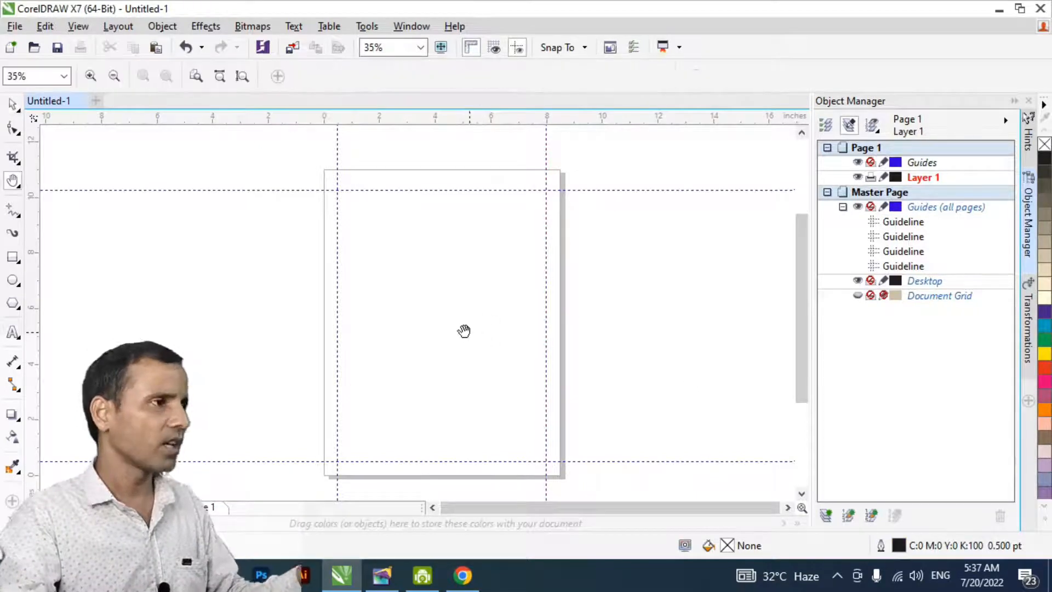
scroll(427, 277, up, 2)
drag(420, 272, 435, 416)
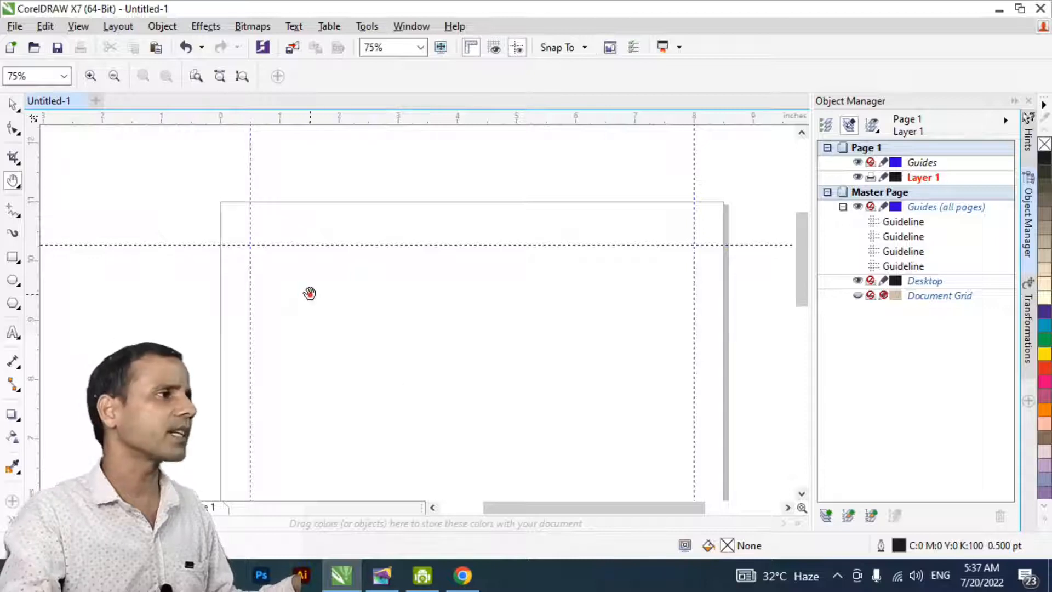
scroll(310, 294, up, 1)
drag(294, 322, 557, 383)
key(space)
click(13, 256)
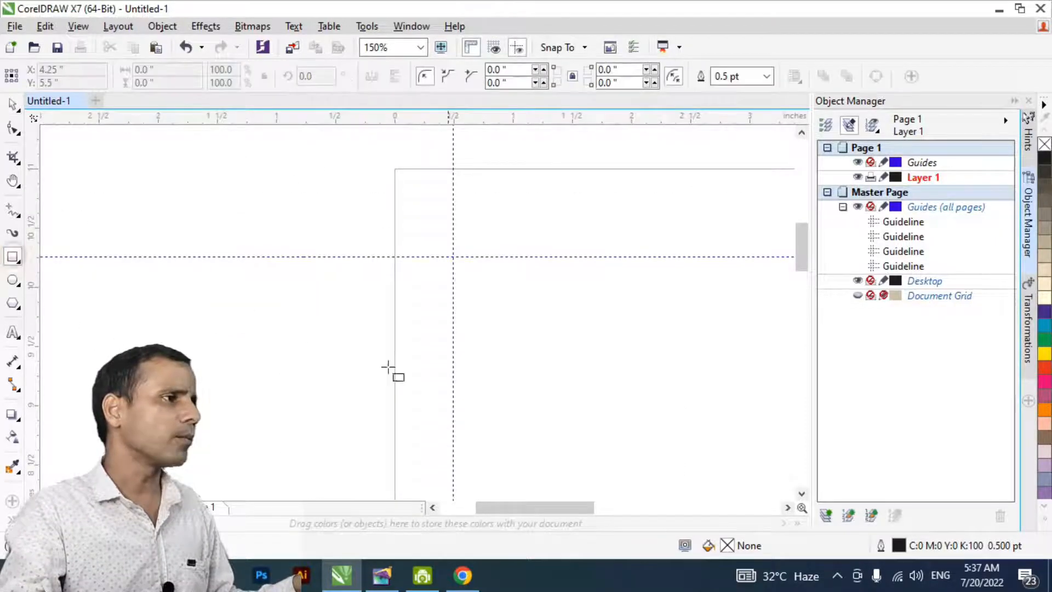
drag(305, 316, 342, 364)
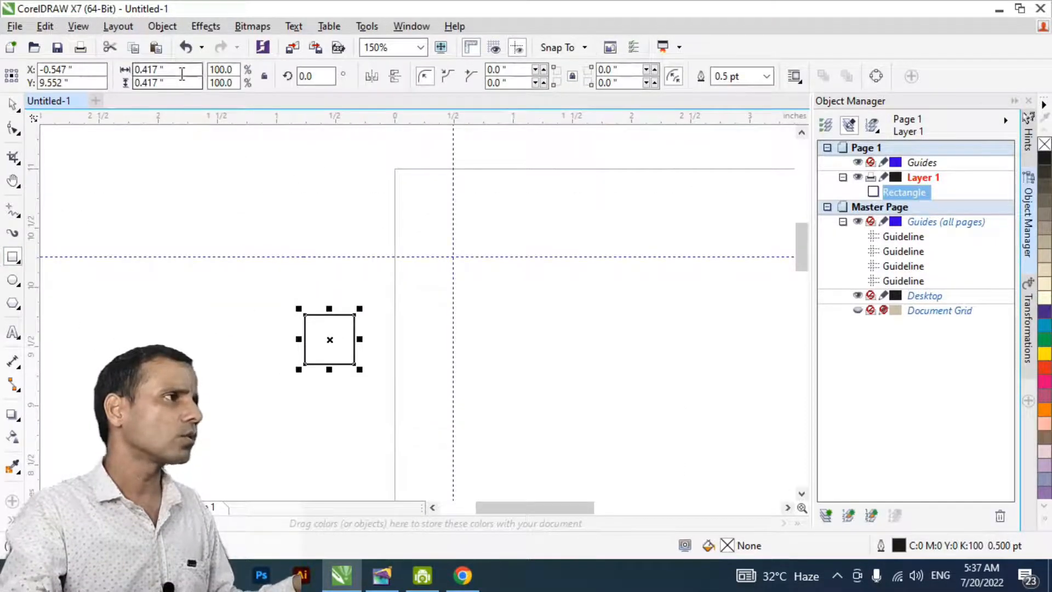
- Set the square's width and height to 0.5 inch and place it in the page's upper-left corner
click(164, 69)
text(0.5)
key(Tab)
text(0.5)
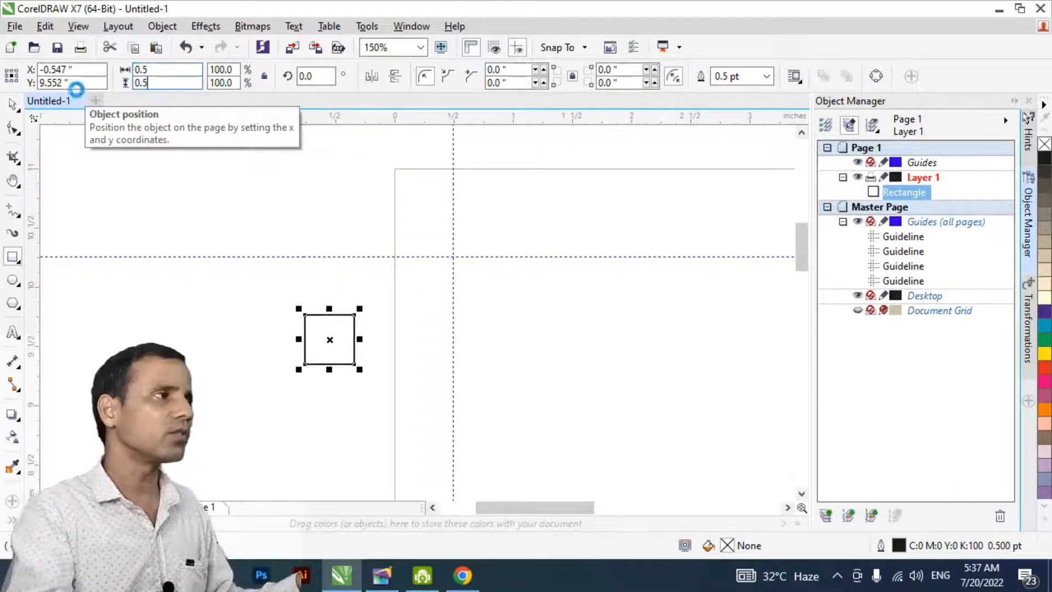
key(Return)
drag(330, 340, 426, 202)
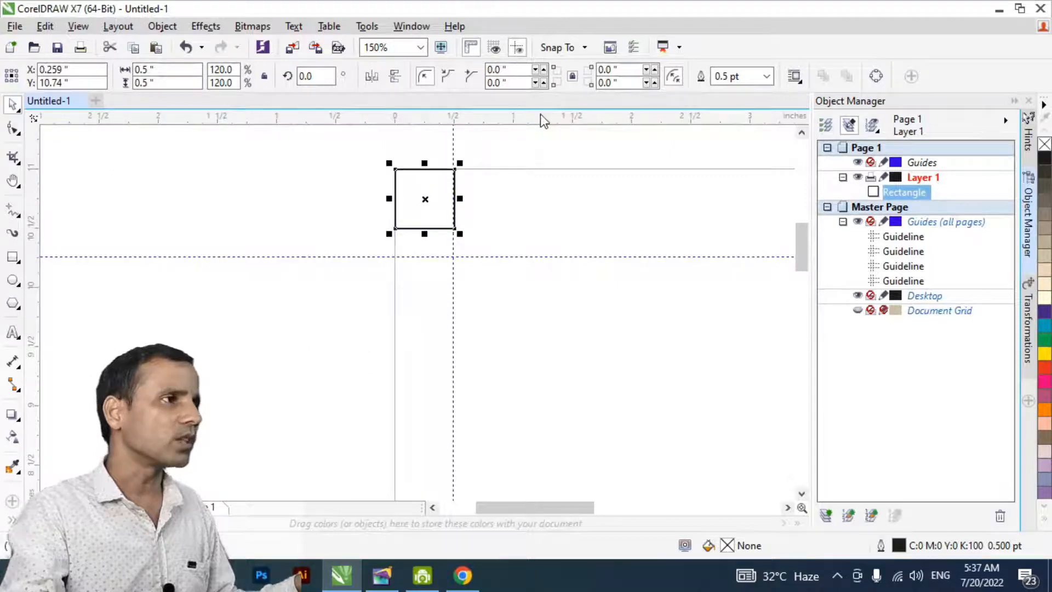
- Place a horizontal guideline along the square's lower edge and delete the square
click(525, 228)
drag(33, 242, 318, 296)
click(409, 171)
key(Delete)
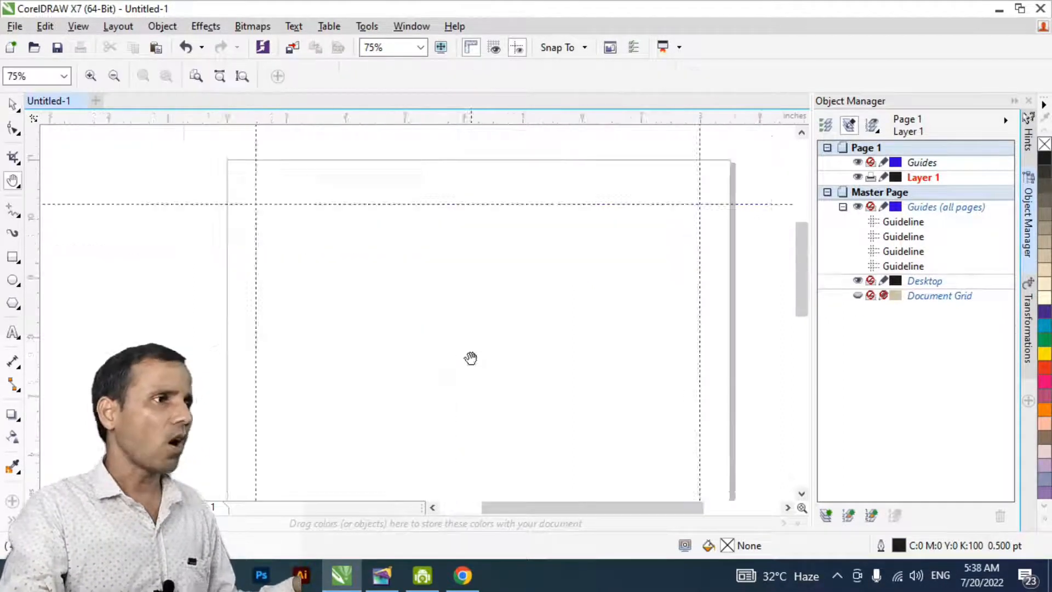
- Remove the extra horizontal guideline above the 10.25-inch one
drag(472, 361, 436, 256)
right_click(437, 258)
drag(412, 332, 418, 335)
key(space)
click(194, 295)
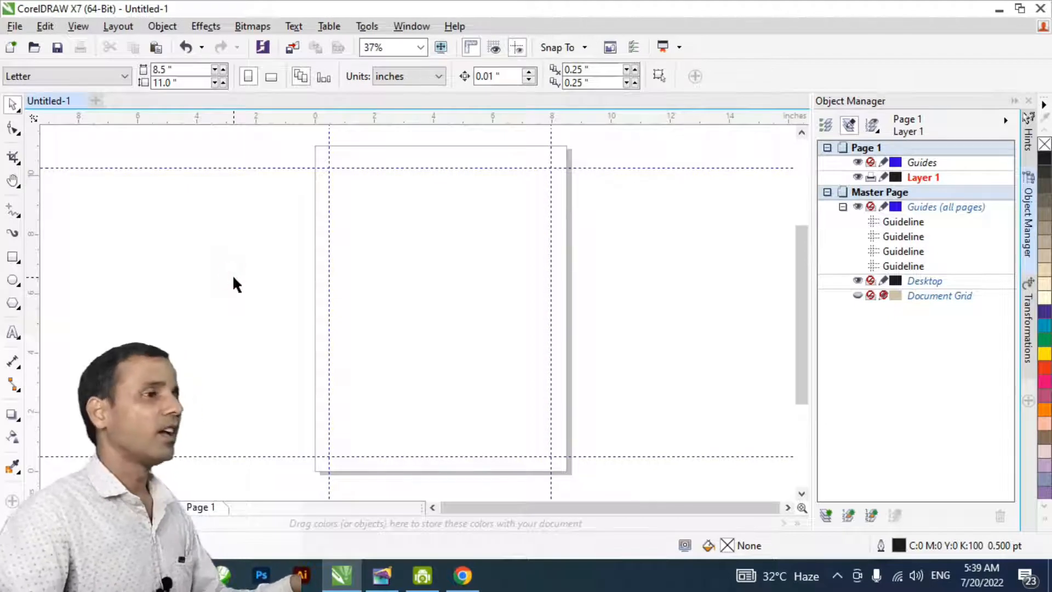
- Enable snapping to guidelines and draw a 7.5 by 9.75 inch rectangle along the four margin guidelines
key(F6)
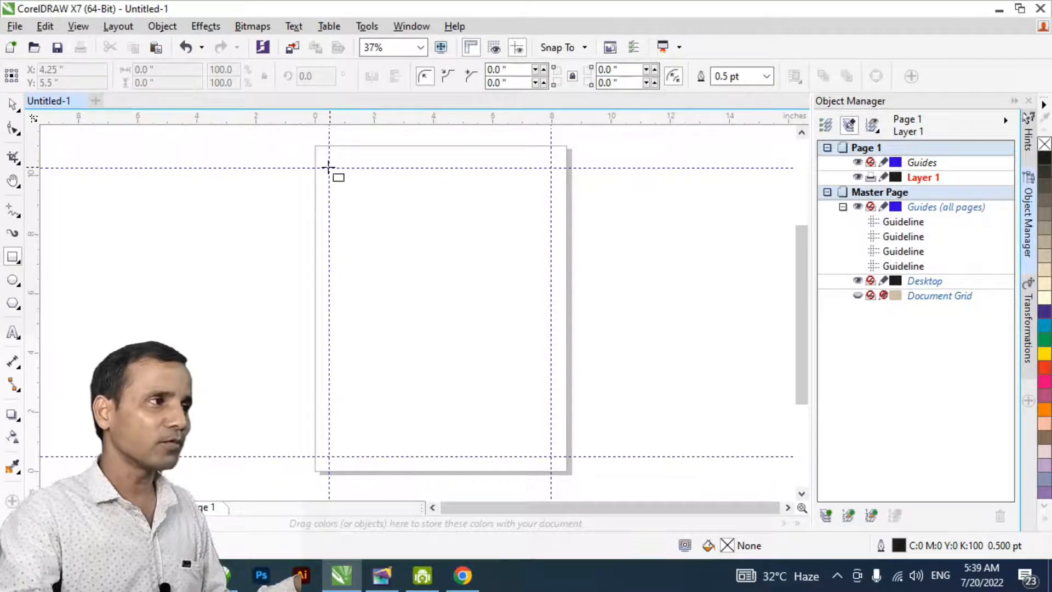
click(559, 48)
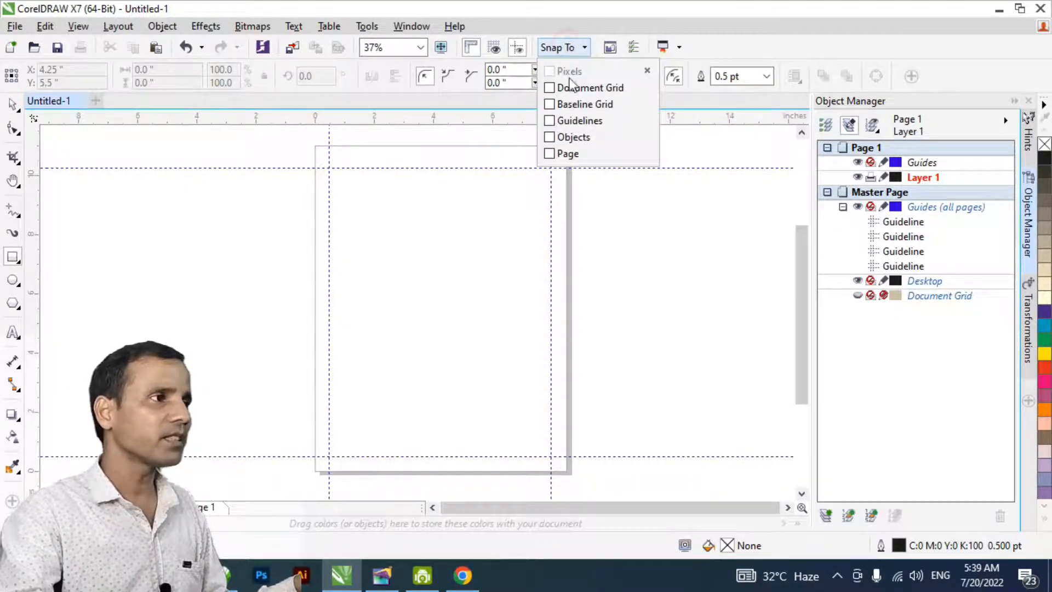
click(550, 122)
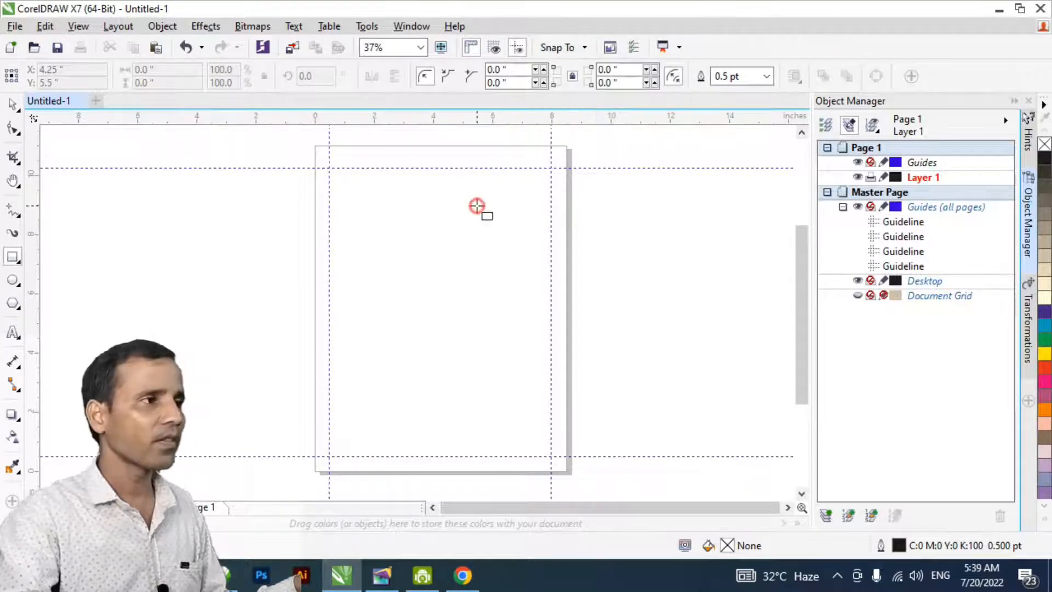
drag(330, 168, 551, 456)
- Set the margin rectangle's outline width to 2.5 pt and deselect it
click(748, 76)
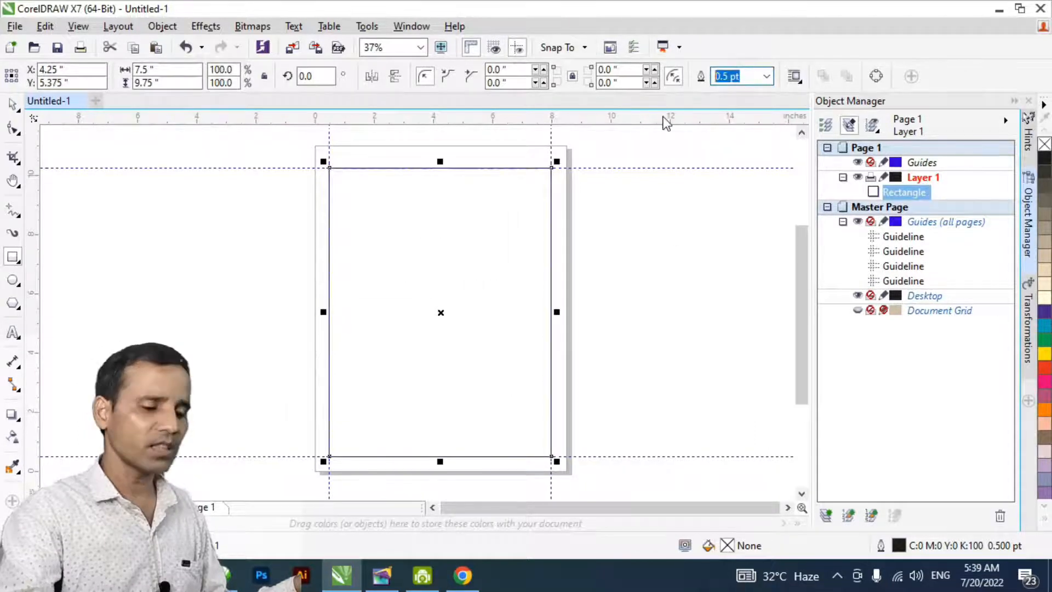
text(2.5)
key(Return)
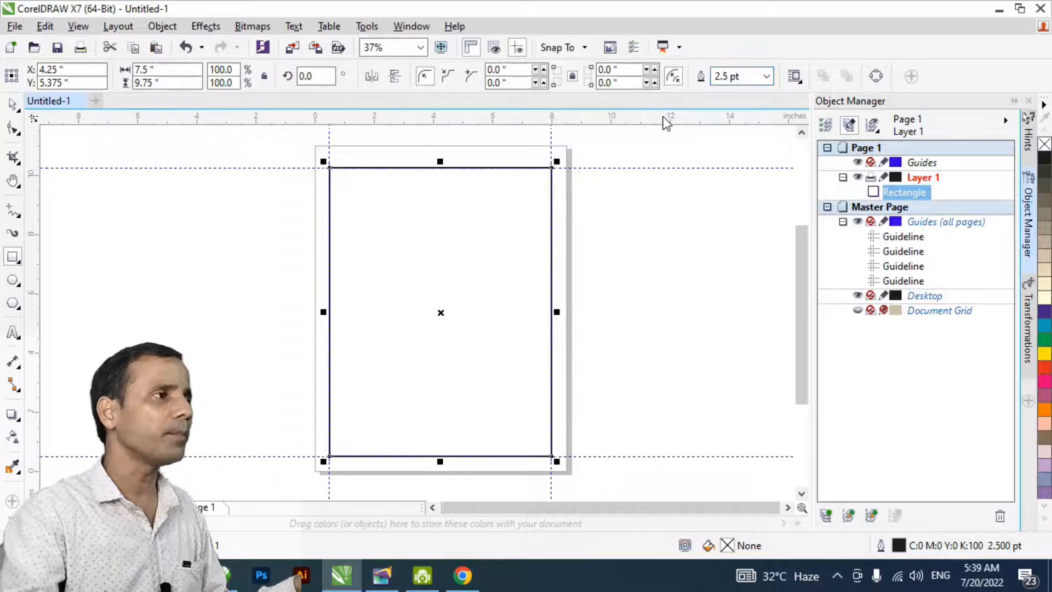
click(12, 104)
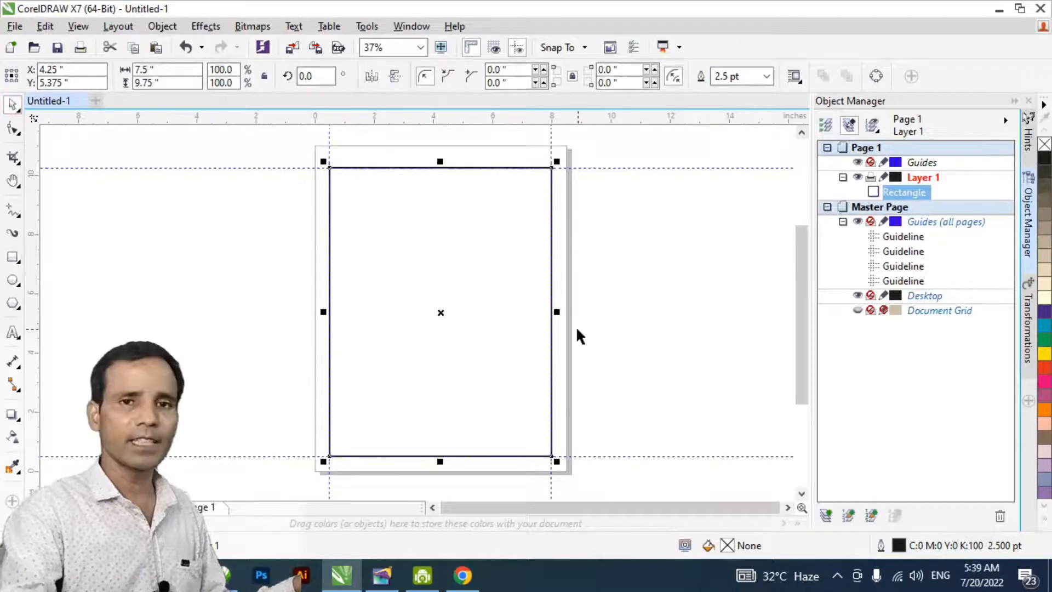
click(231, 293)
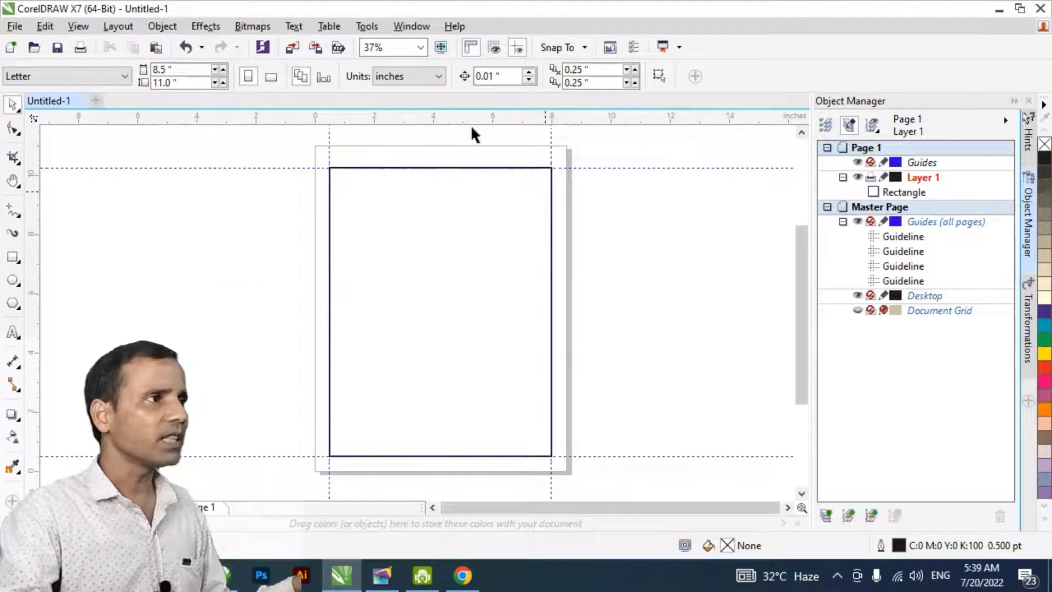
click(402, 27)
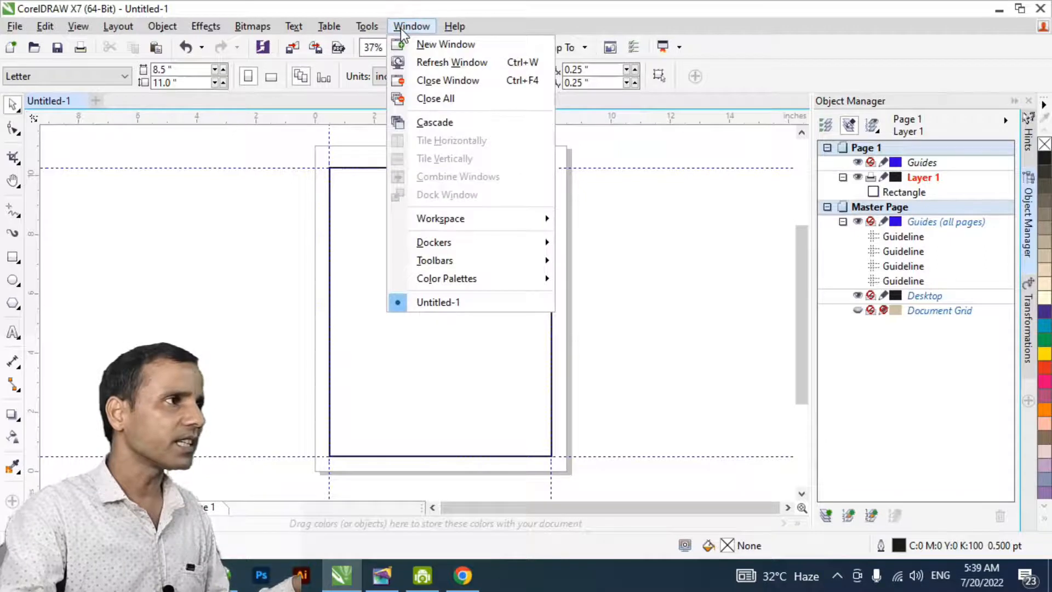
mouse_move(455, 248)
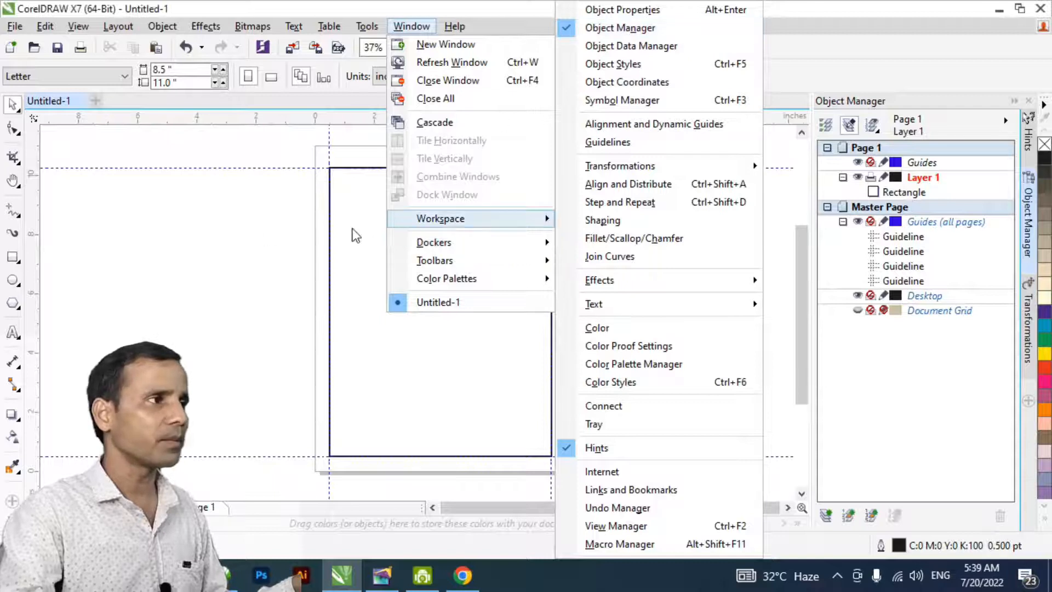
click(230, 228)
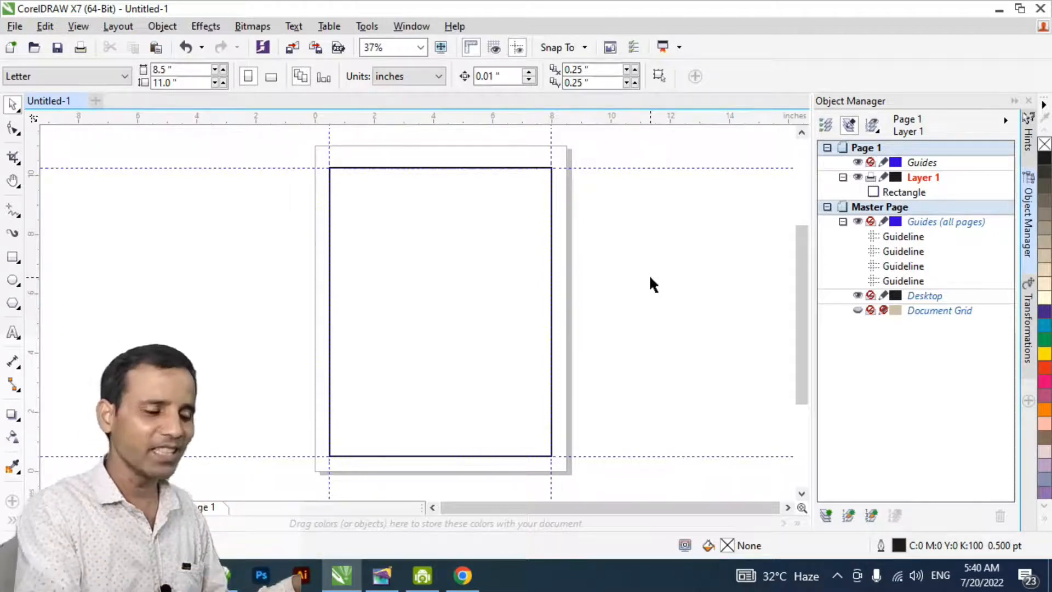
- Insert one Letter-size page after page 1 and delete that page again
key(Page_Down)
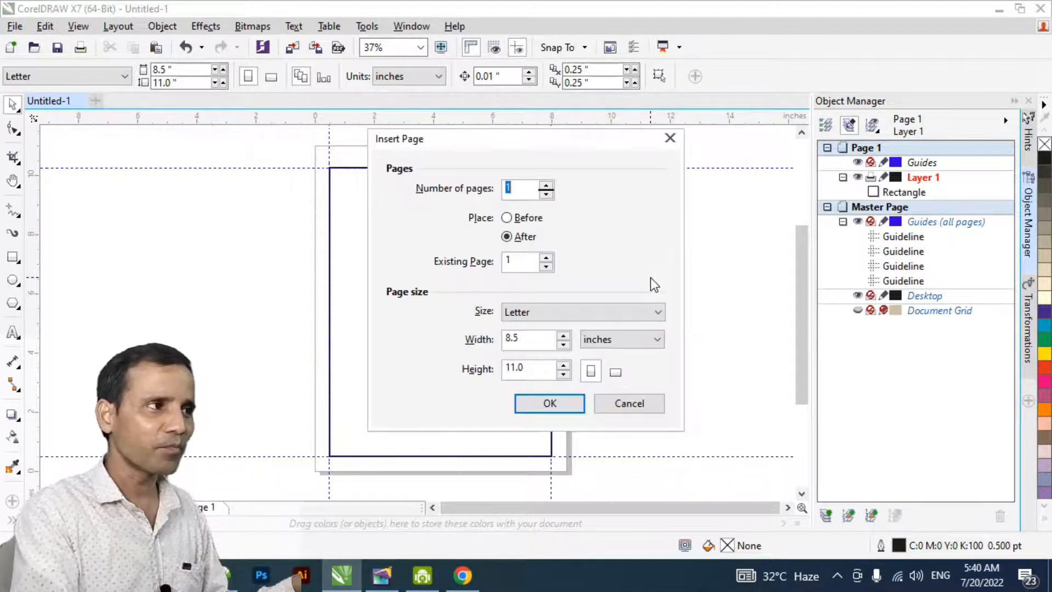
key(Return)
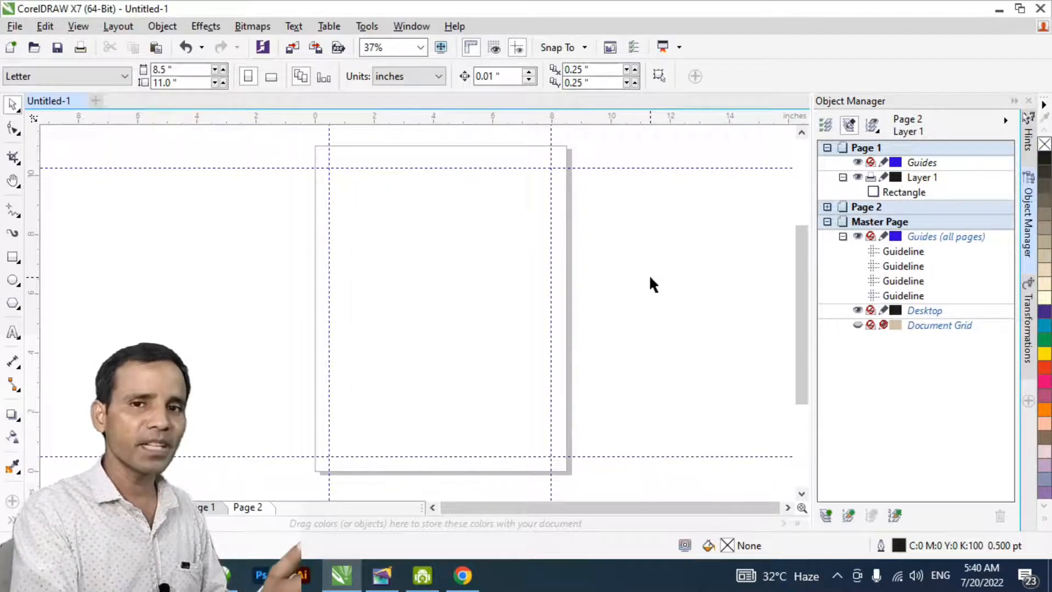
right_click(250, 507)
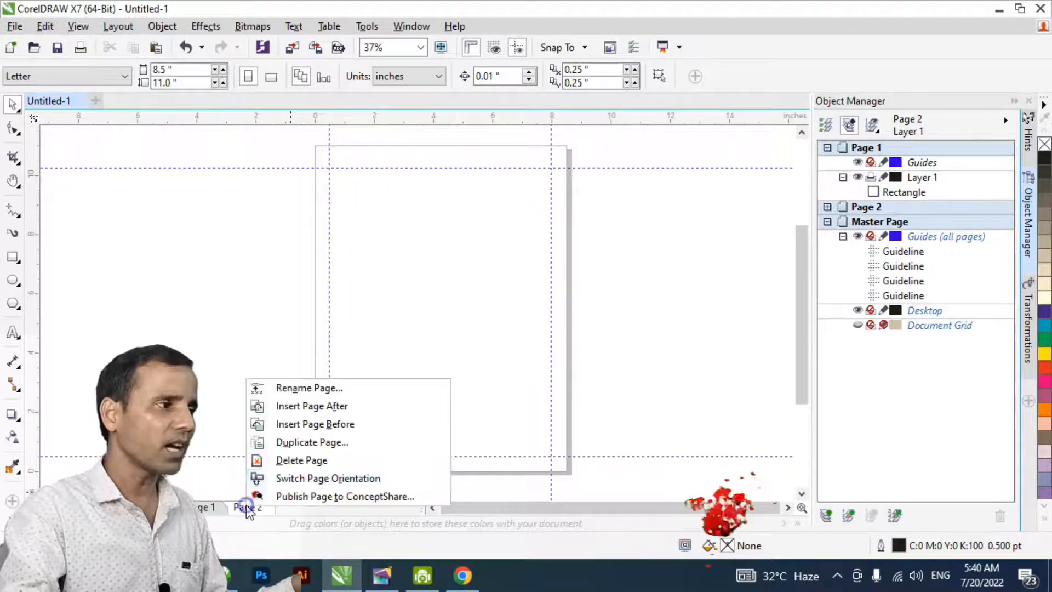
click(308, 461)
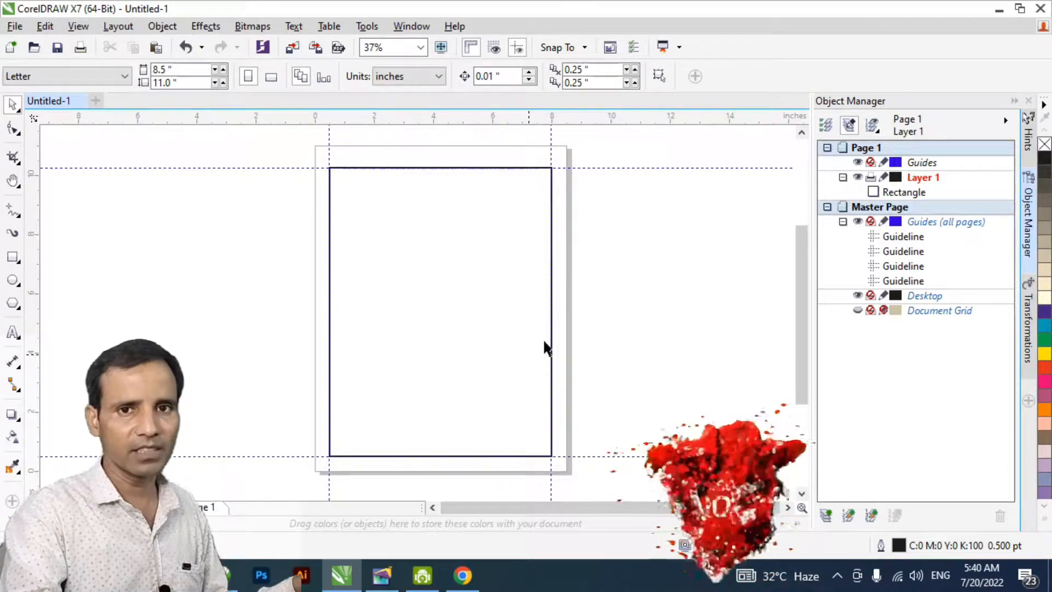
- Move the margin rectangle from Layer 1 to the master page's Desktop layer and deselect it
click(926, 193)
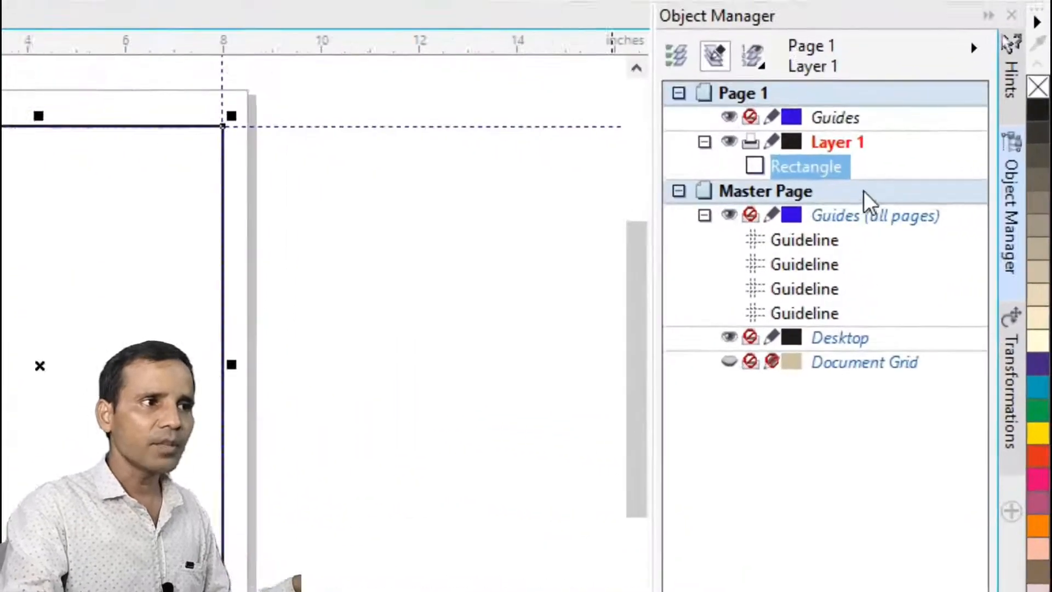
drag(793, 163, 823, 347)
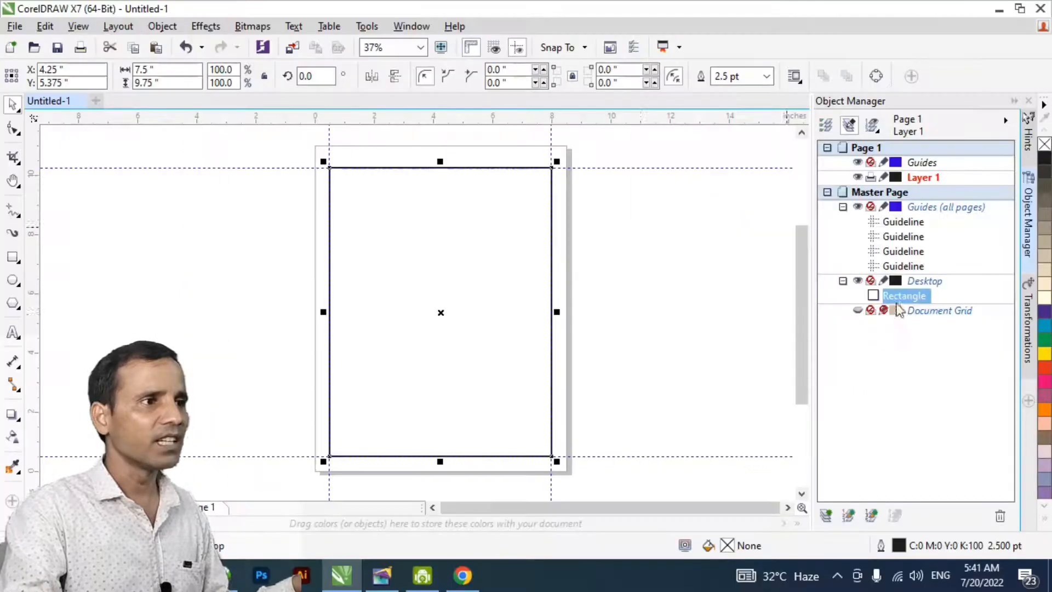
click(352, 375)
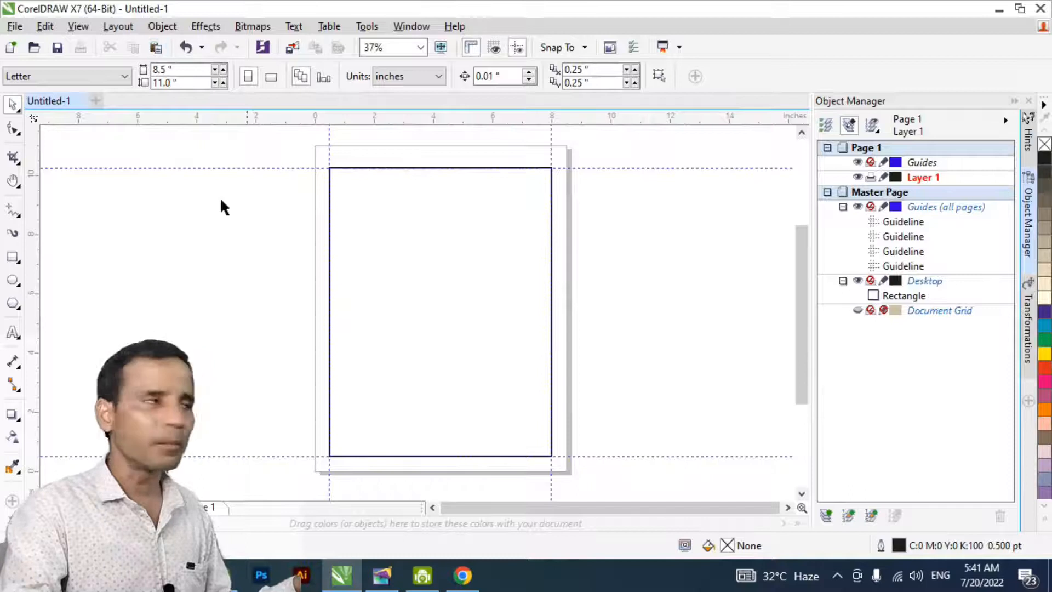
- Insert a page number on all pages
click(123, 31)
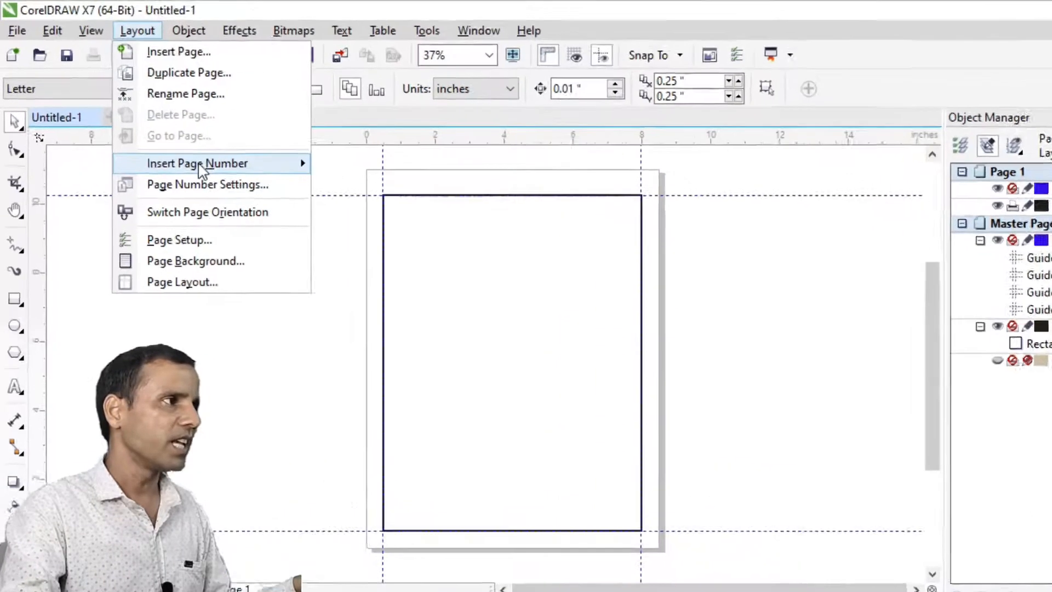
mouse_move(171, 141)
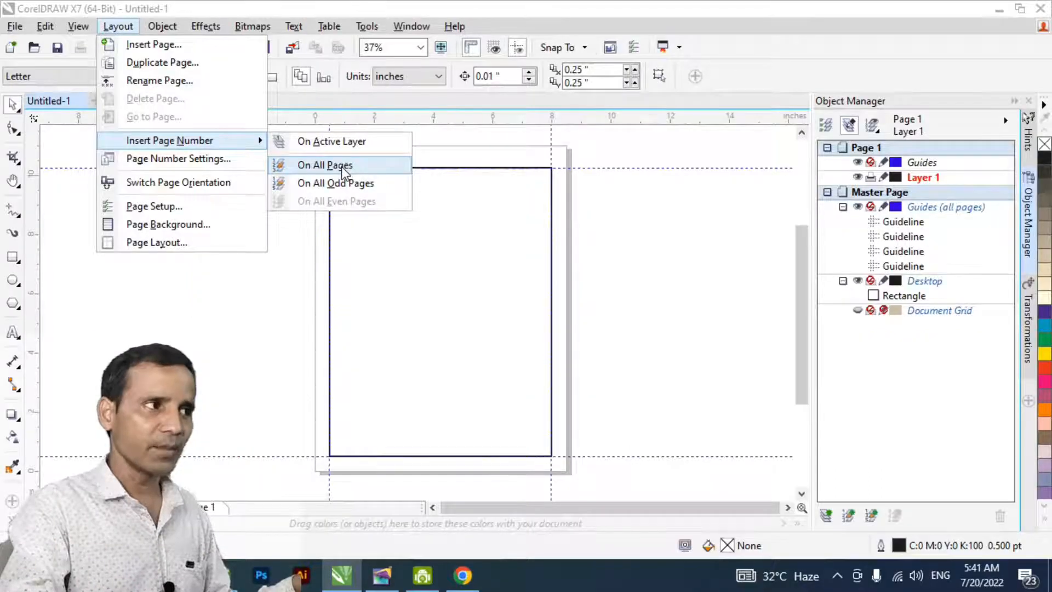
click(340, 165)
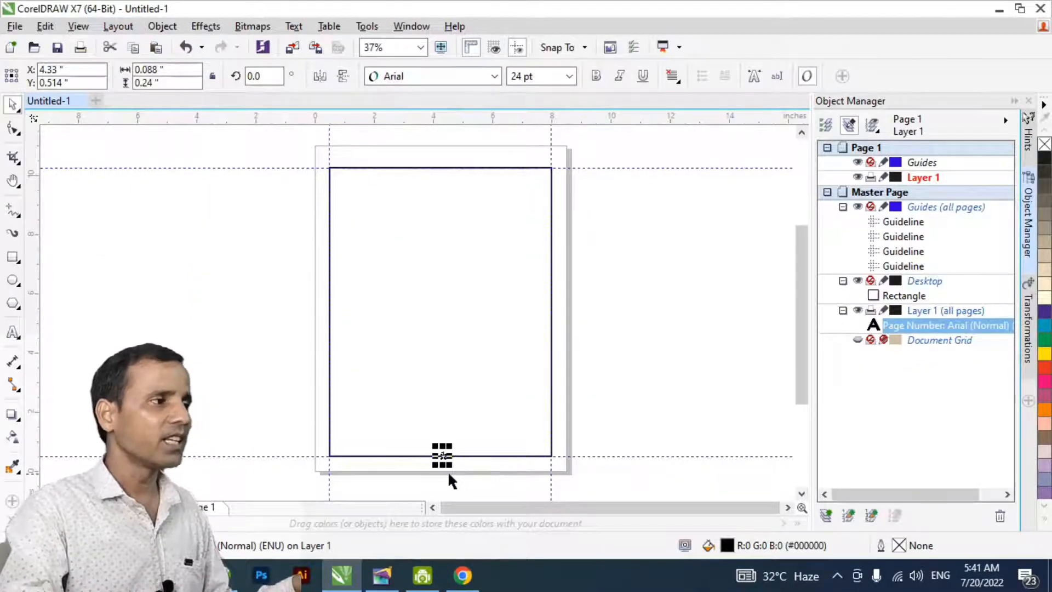
- Move the page number just below the border's bottom edge and format it as 12 pt bold Times New Roman
scroll(448, 474, up, 4)
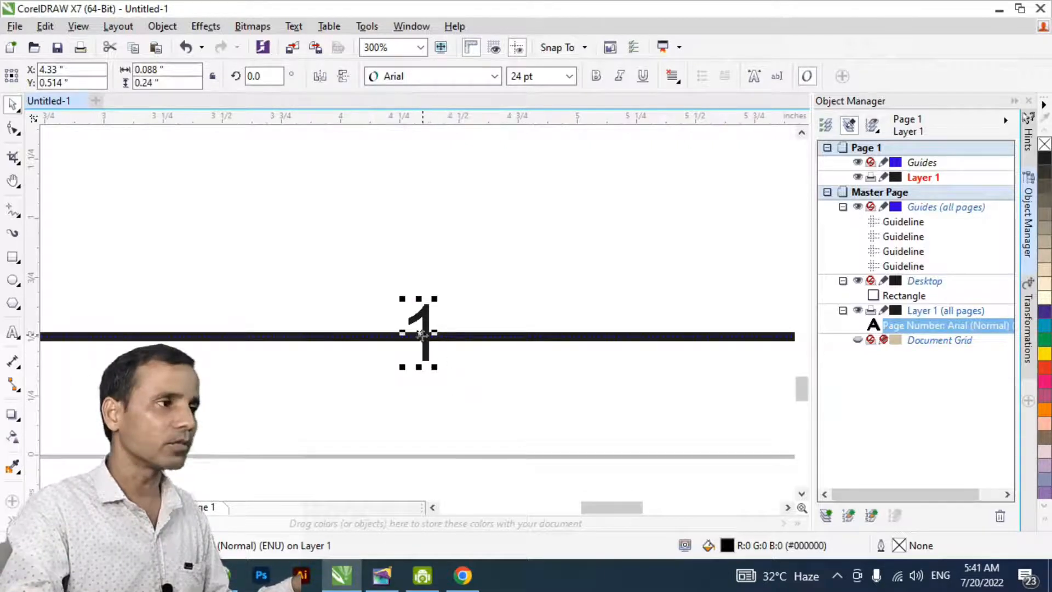
drag(421, 334, 419, 377)
click(539, 77)
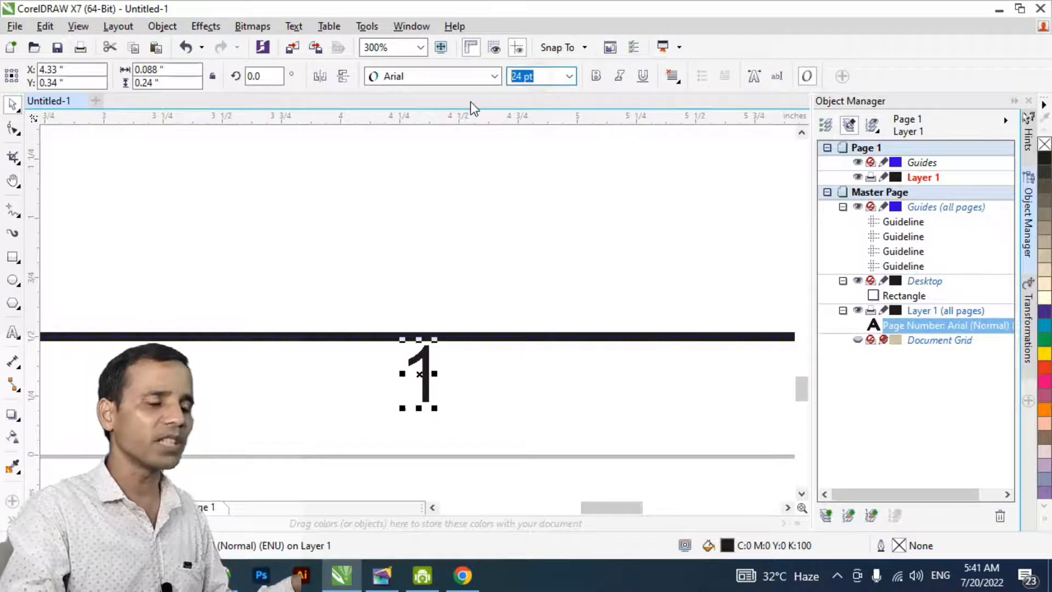
text(12)
key(Return)
click(574, 377)
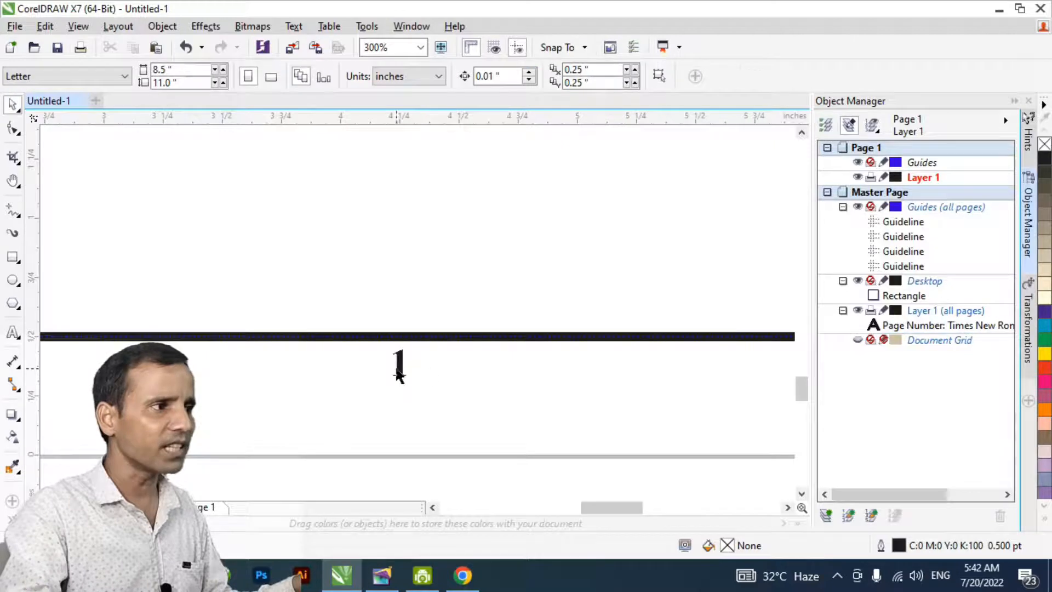
click(396, 371)
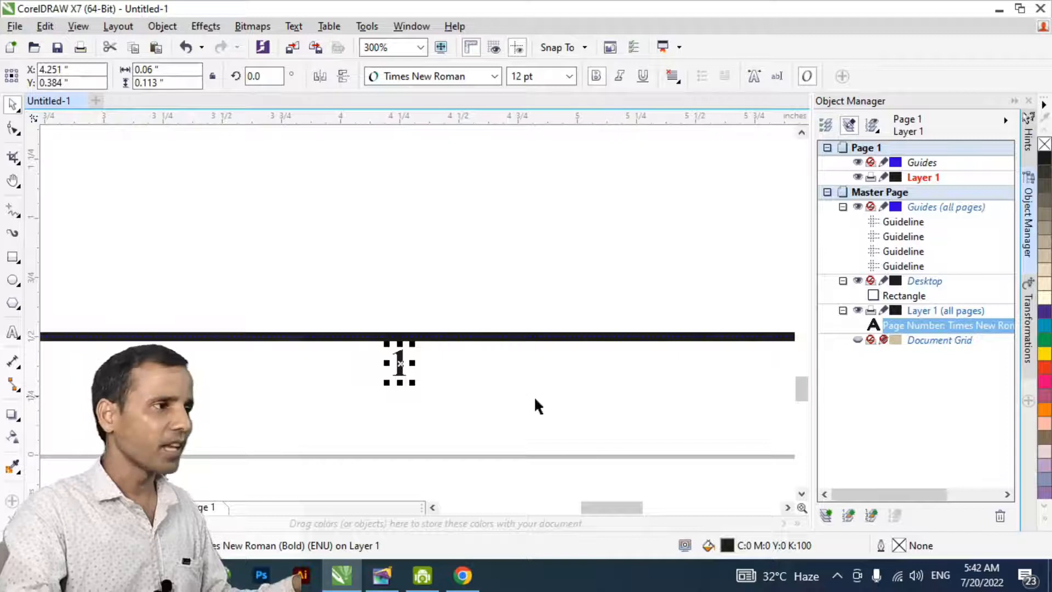
click(451, 391)
- Insert five Letter-size pages after page 1
scroll(449, 389, down, 3)
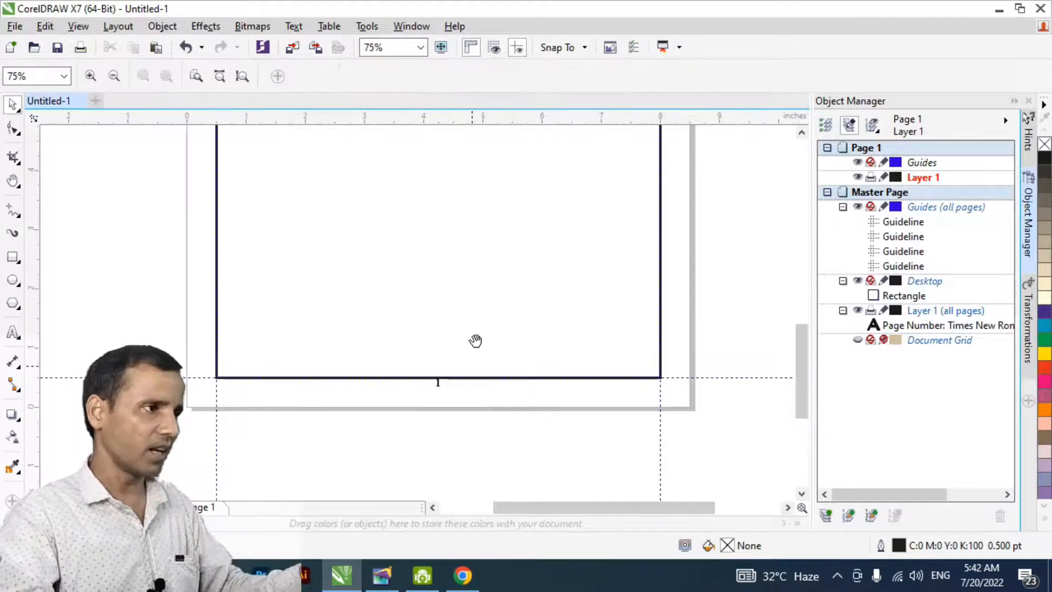
key(Page_Down)
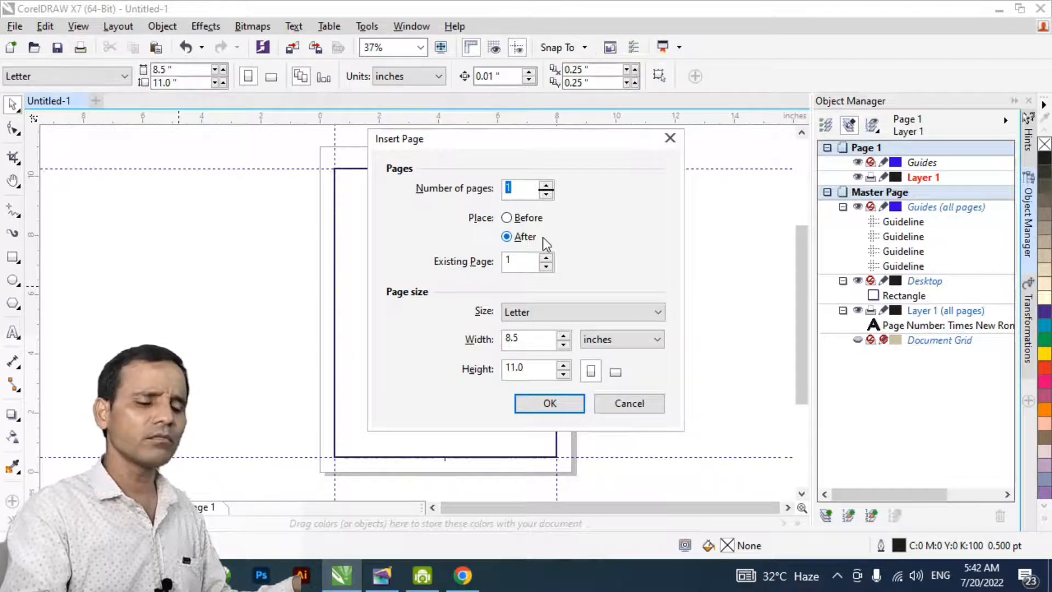
text(5)
key(Return)
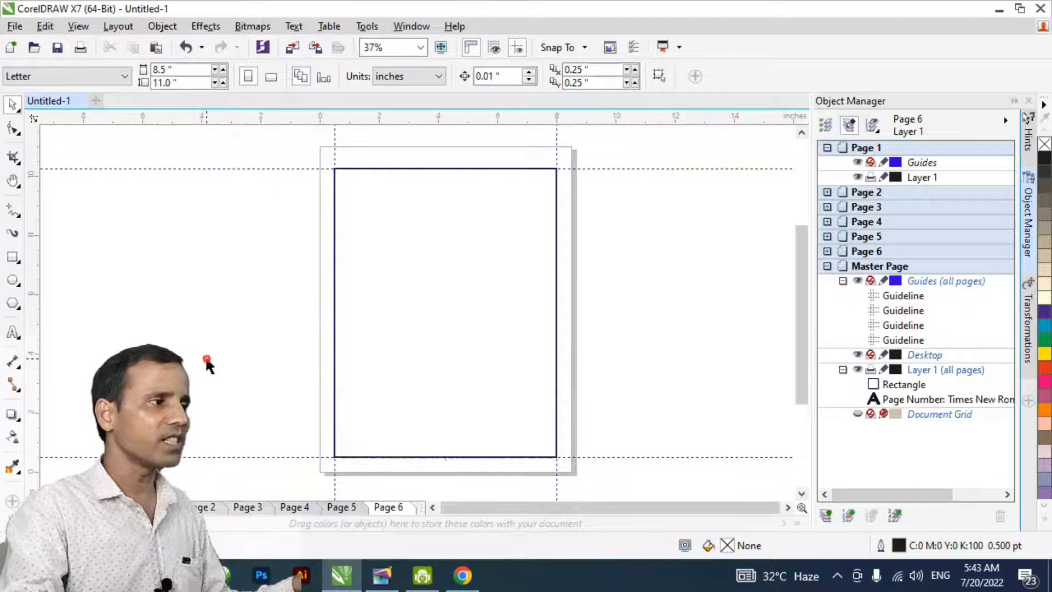
- Page through the document and examine the page number below the border on each page
key(Page_Up)
key(Page_Up)
key(Page_Up)
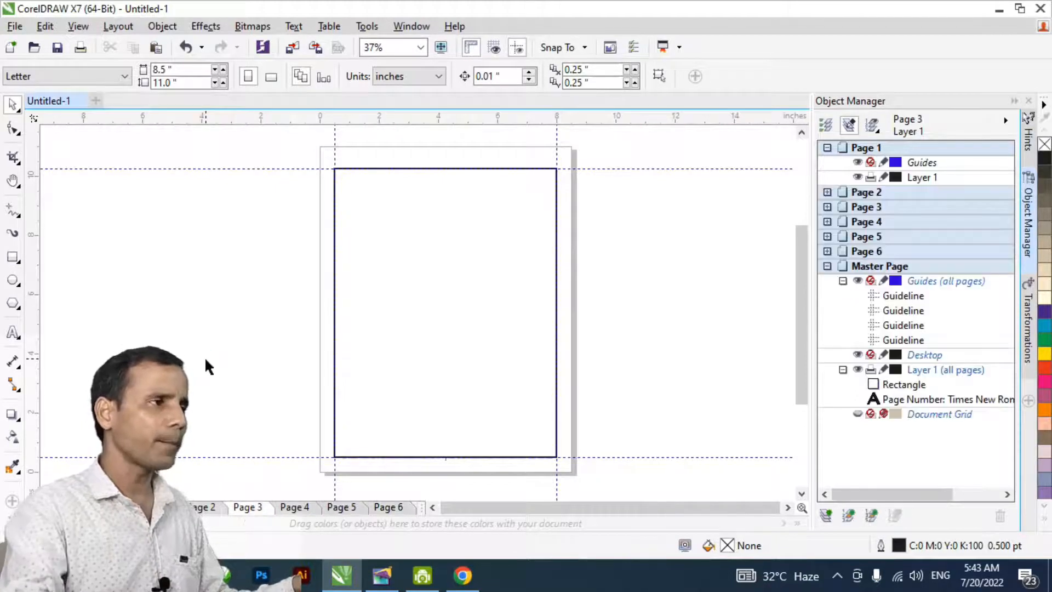
scroll(442, 473, up, 4)
key(h)
drag(453, 442, 444, 369)
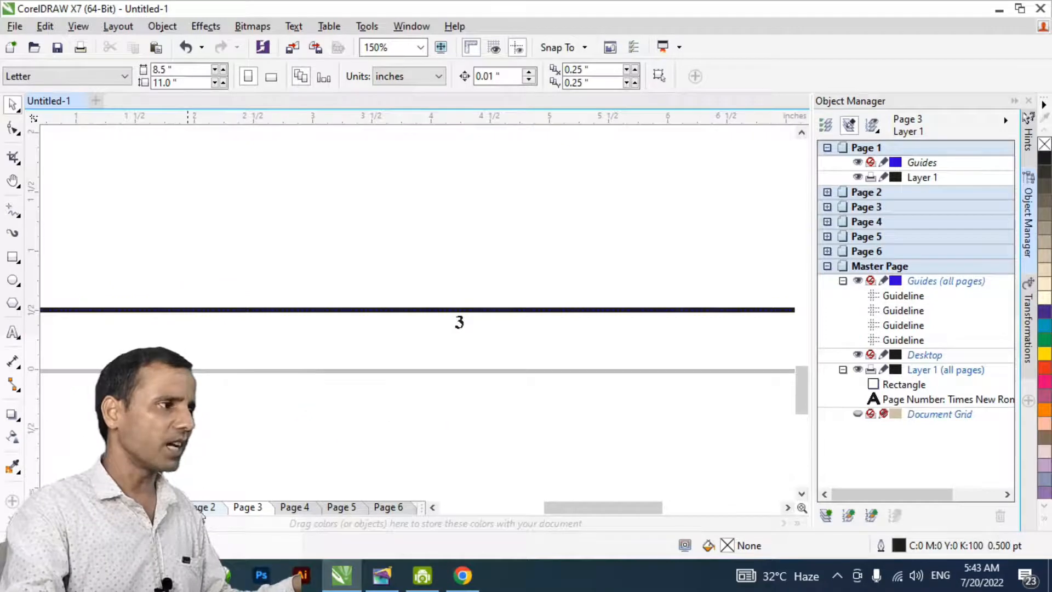
key(Page_Up)
key(Page_Up)
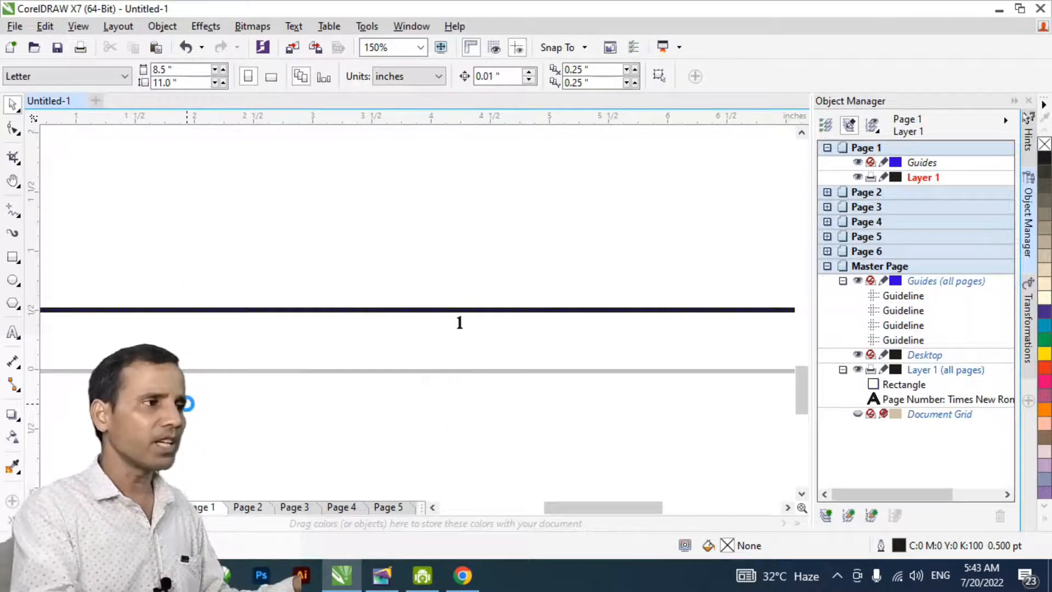
key(Page_Down)
key(Page_Down)
key(Page_Down)
key(Page_Down)
key(Page_Down)
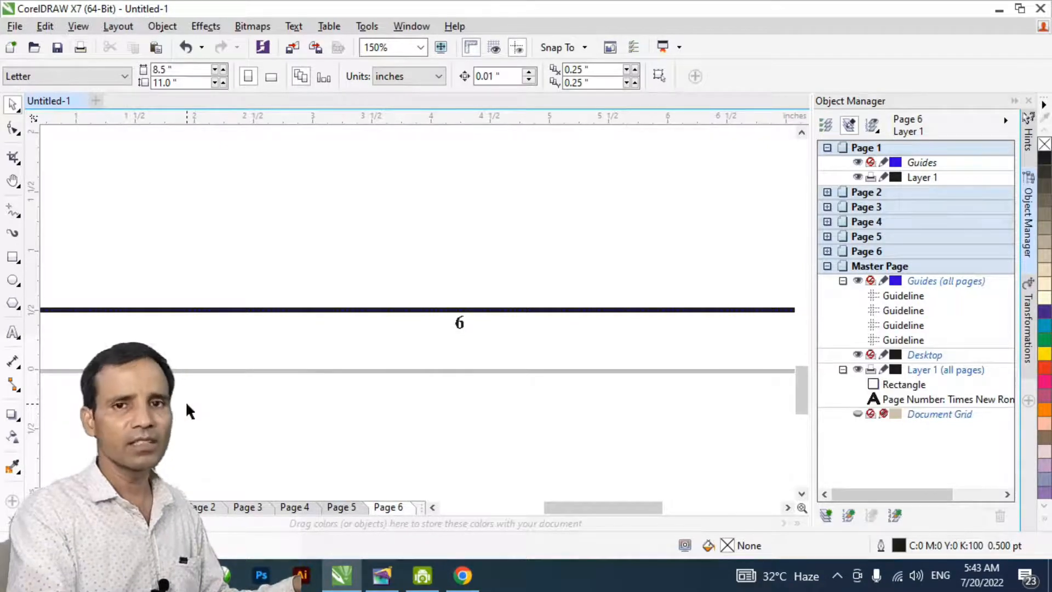
- Return to page 1 and draw a paragraph text frame inside the margin border
key(h)
scroll(397, 282, down, 1)
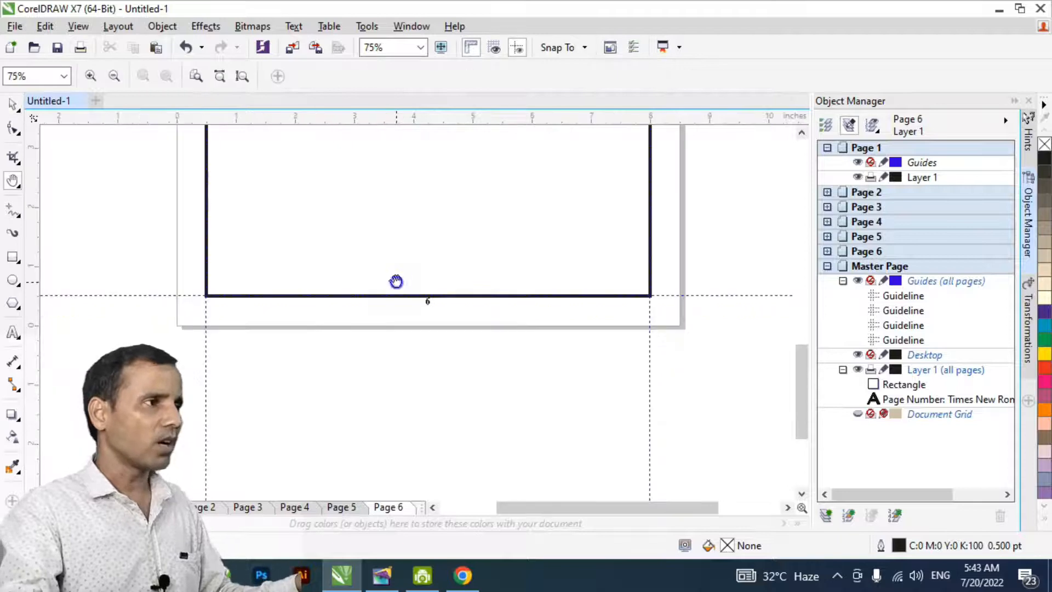
drag(404, 346, 388, 453)
scroll(401, 320, down, 1)
drag(402, 291, 428, 315)
key(space)
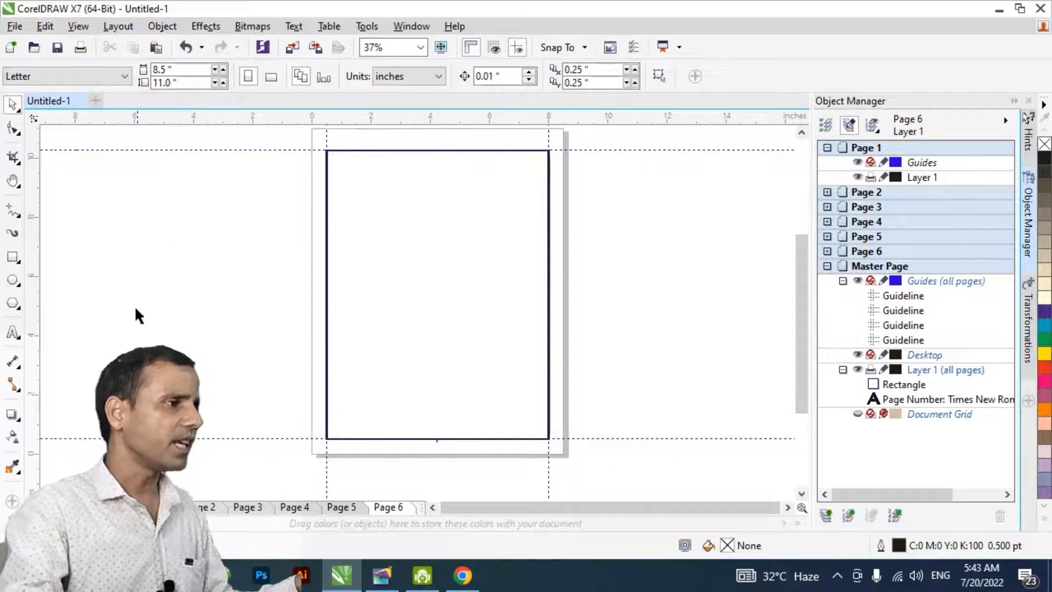
click(54, 508)
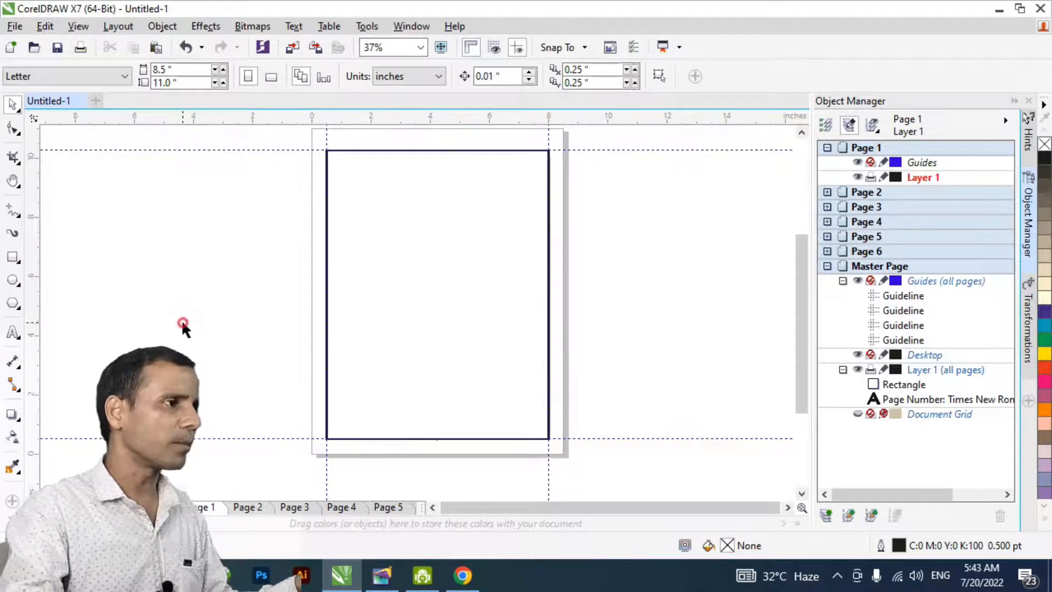
click(13, 333)
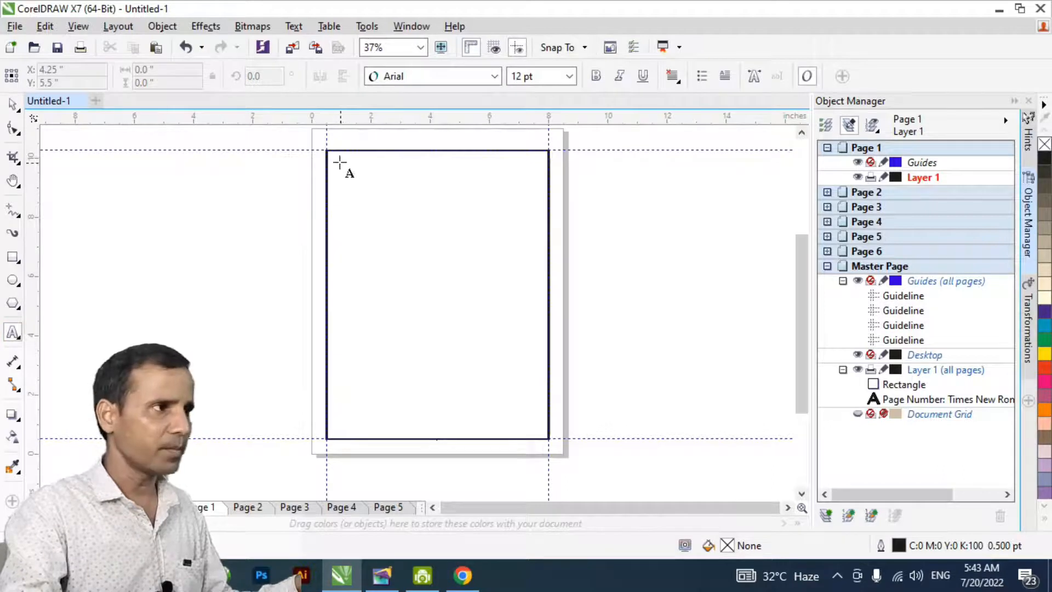
drag(337, 158, 537, 422)
key(Escape)
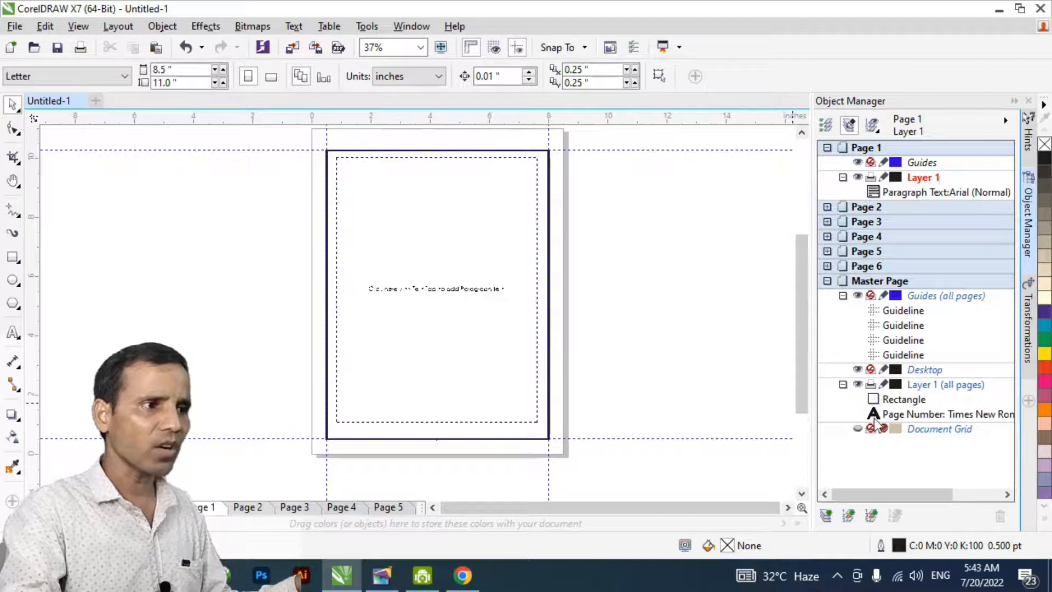
- Lock the master page's Desktop, Layer 1 and Guides layers against editing
click(885, 371)
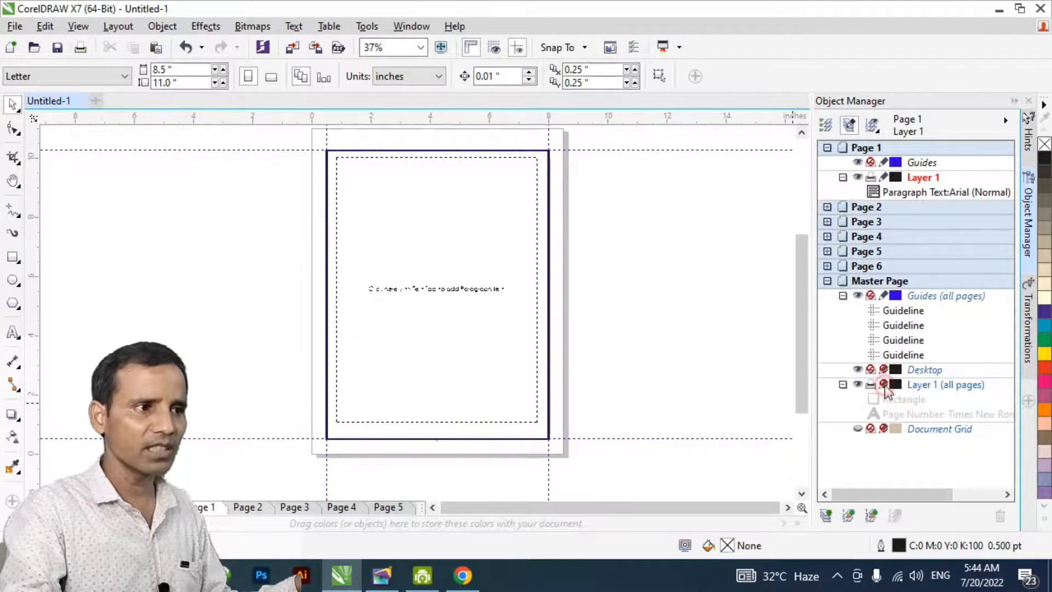
click(884, 297)
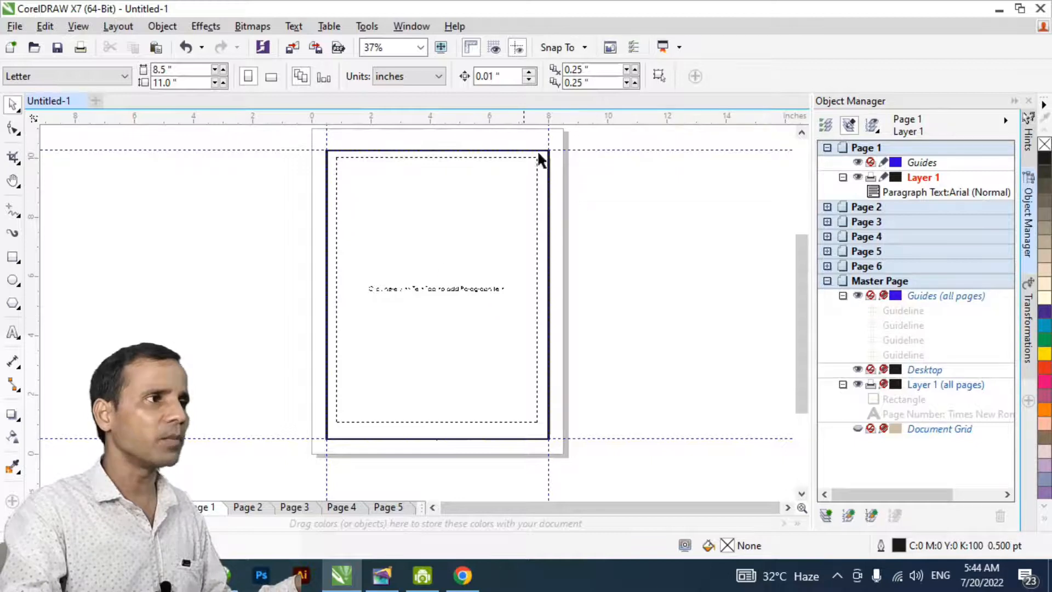
- Enter the sample text "asdfasdf" in page 1's paragraph frame and resize the frame to about 6.94 by 9.37 inches within the border
double_click(410, 260)
key(ctrl+space)
click(277, 259)
key(h)
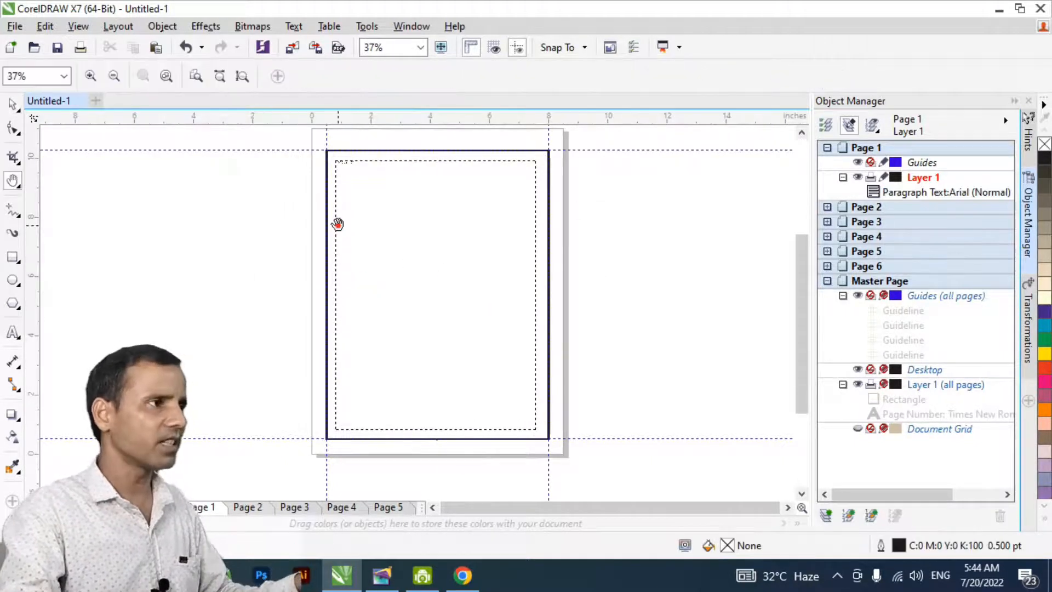
scroll(338, 225, up, 1)
scroll(470, 285, down, 1)
- Copy the paragraph text frame from page 1 and paste it in place on pages 2 through 6
click(413, 306)
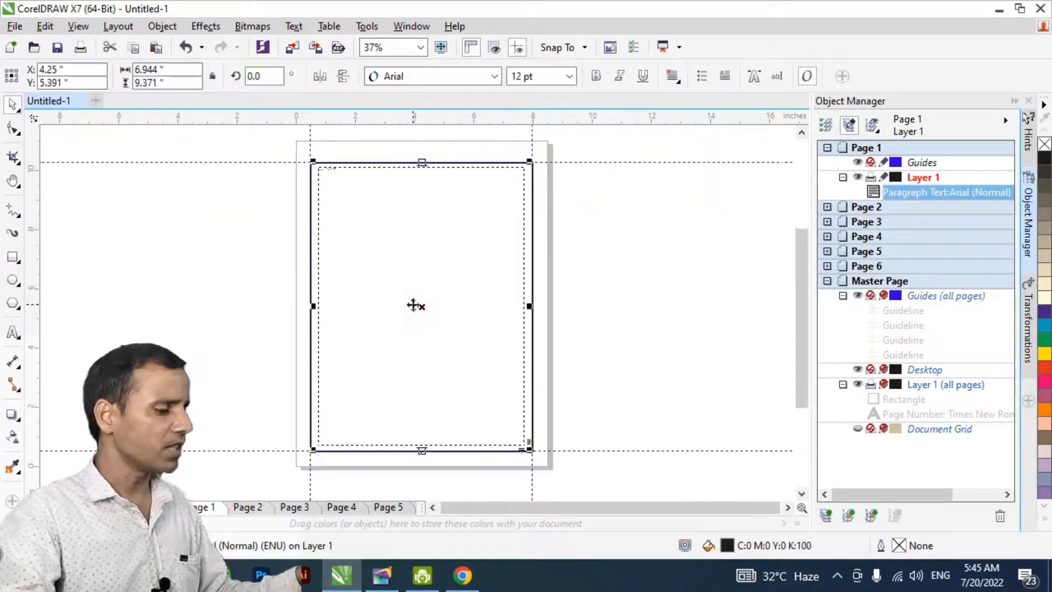
click(643, 327)
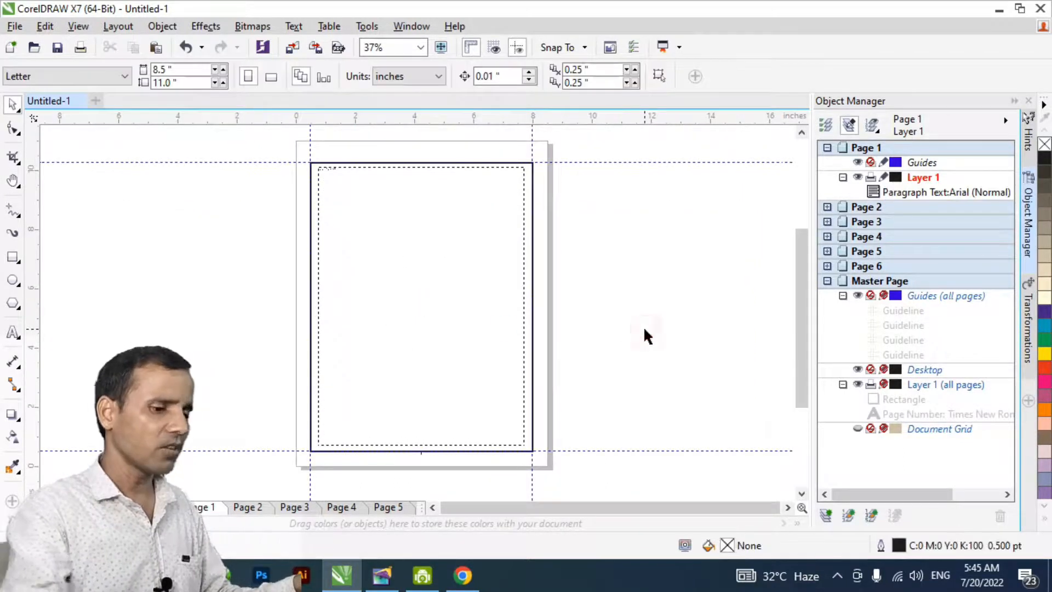
key(Page_Down)
key(ctrl+v)
key(Page_Down)
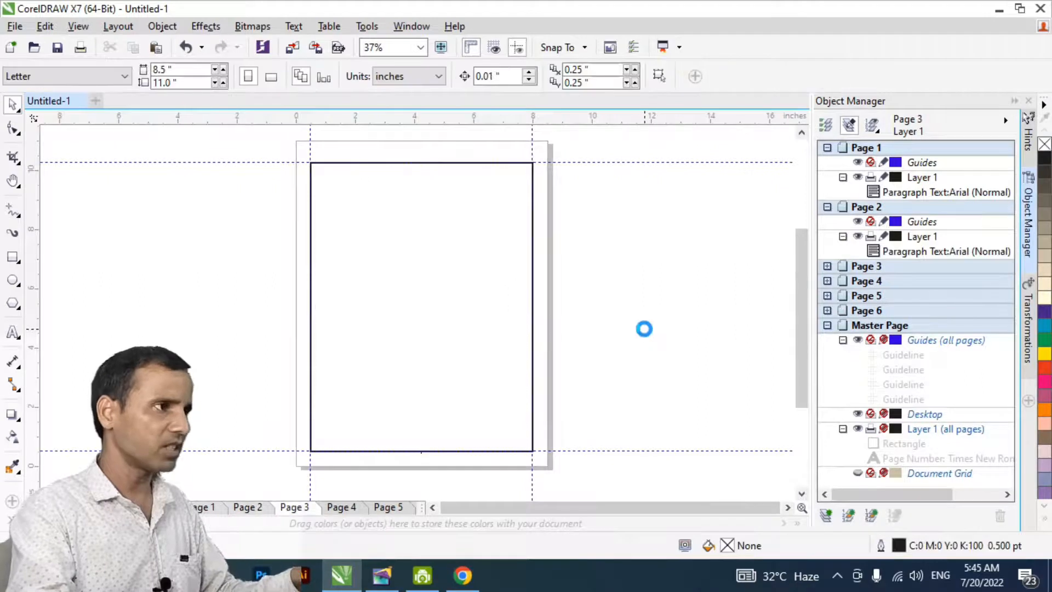
key(ctrl+v)
key(Page_Down)
key(ctrl+v)
key(Page_Down)
key(ctrl+v)
key(Page_Down)
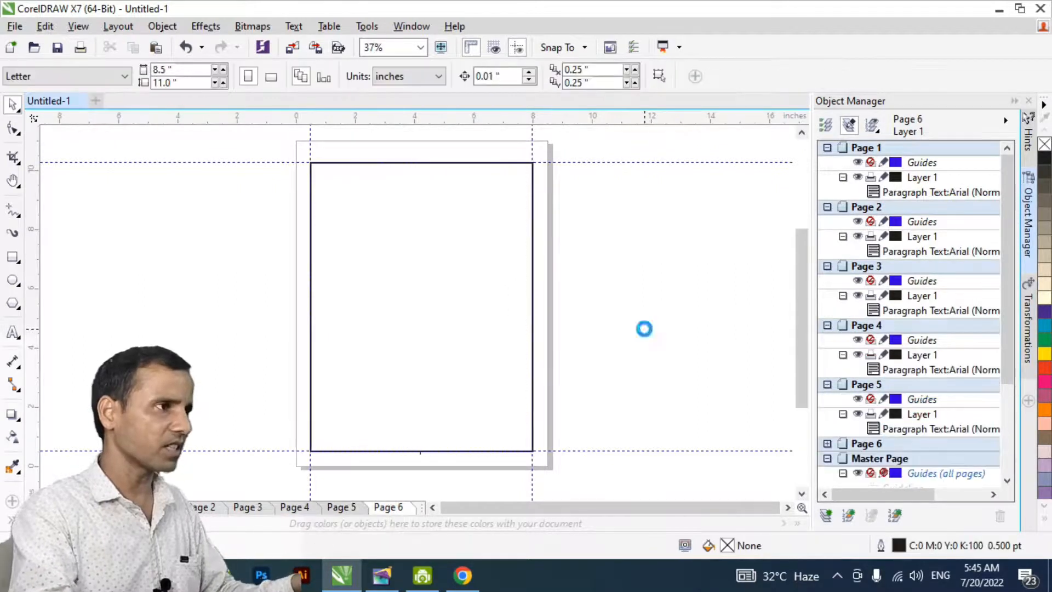
key(ctrl+v)
- Insert one more page after page 6, paste the paragraph text frame on it and deselect the frame
key(Page_Down)
key(Return)
key(ctrl+v)
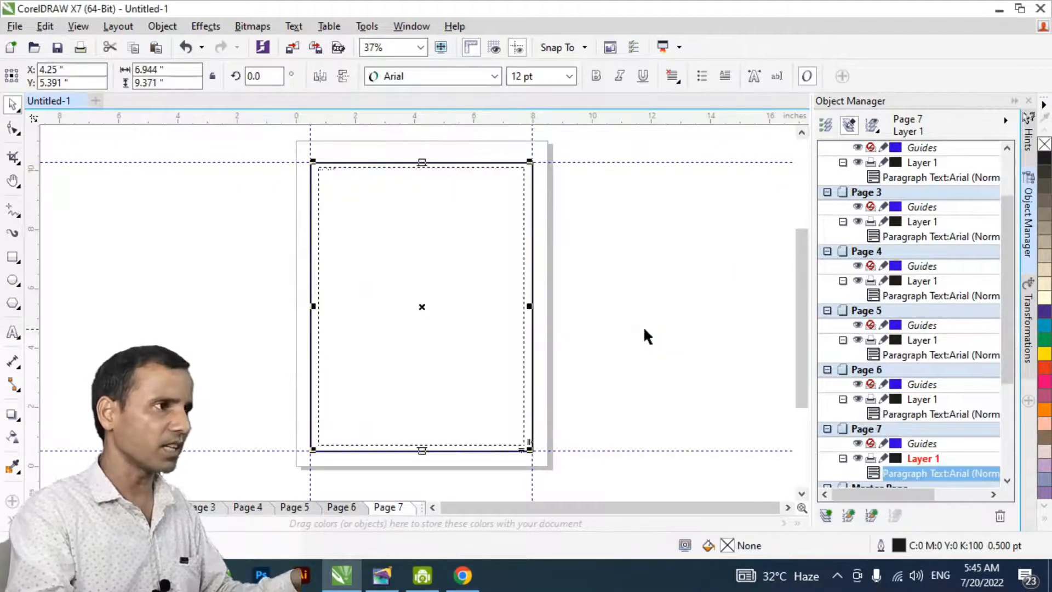
click(133, 297)
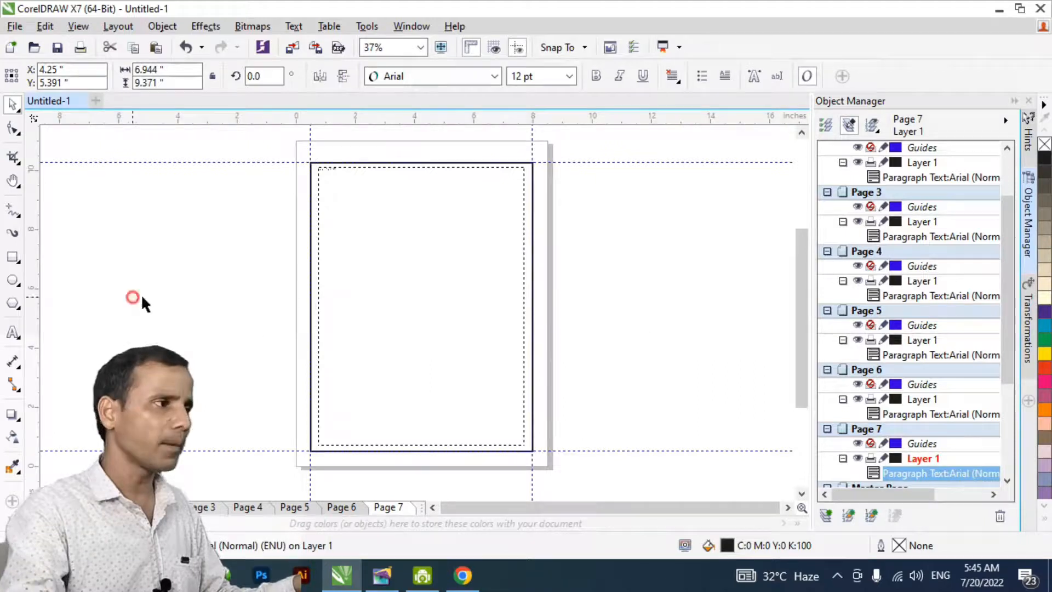
- Return to the paragraph text frame on page 1
click(57, 507)
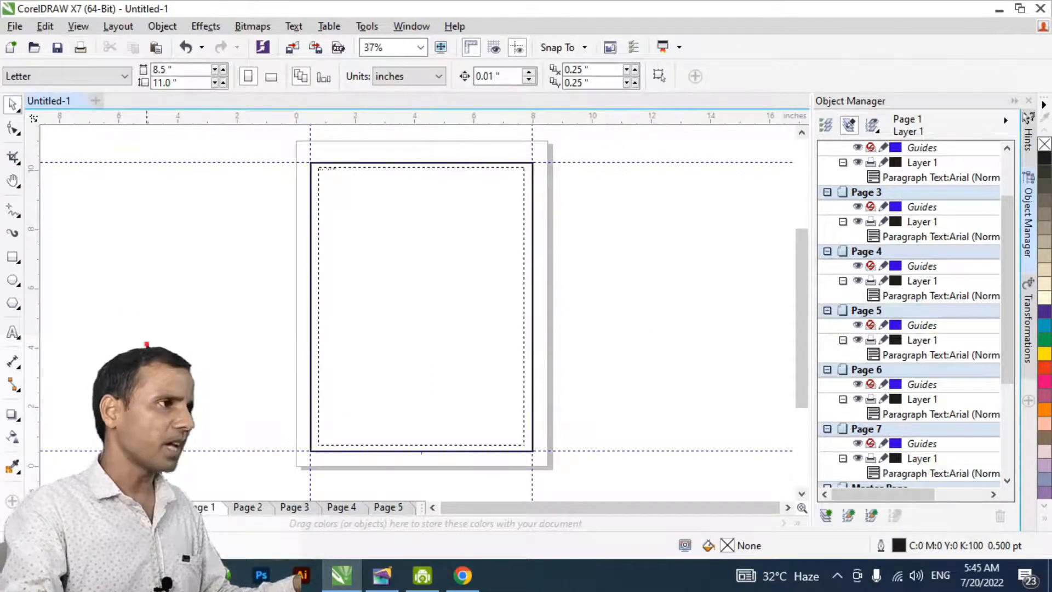
key(h)
double_click(376, 232)
drag(387, 221, 391, 342)
key(space)
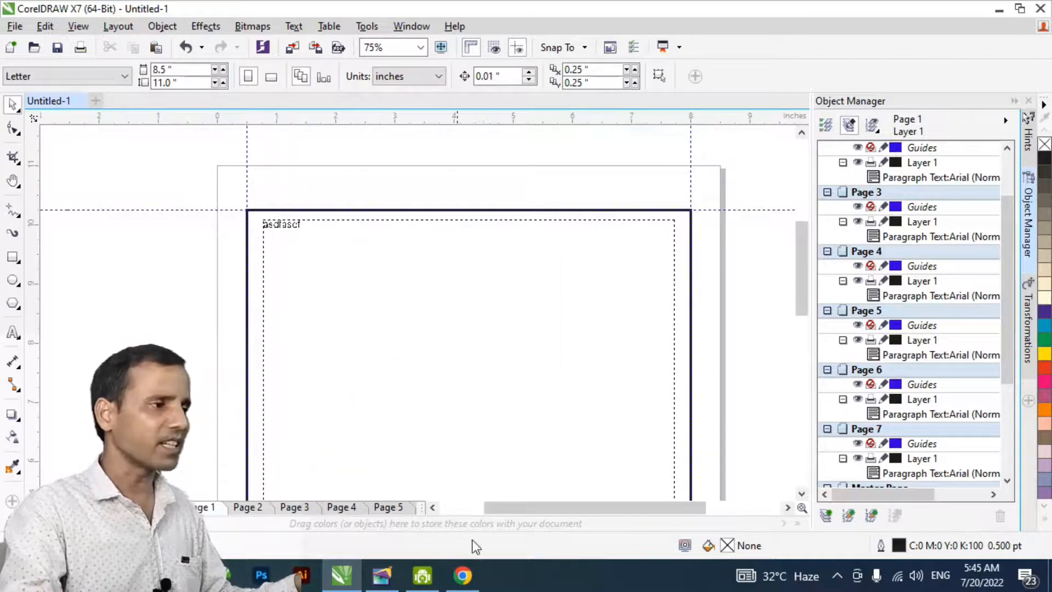
- Switch to Adobe PageMaker and copy the entire text story from the English Literature publication
click(382, 574)
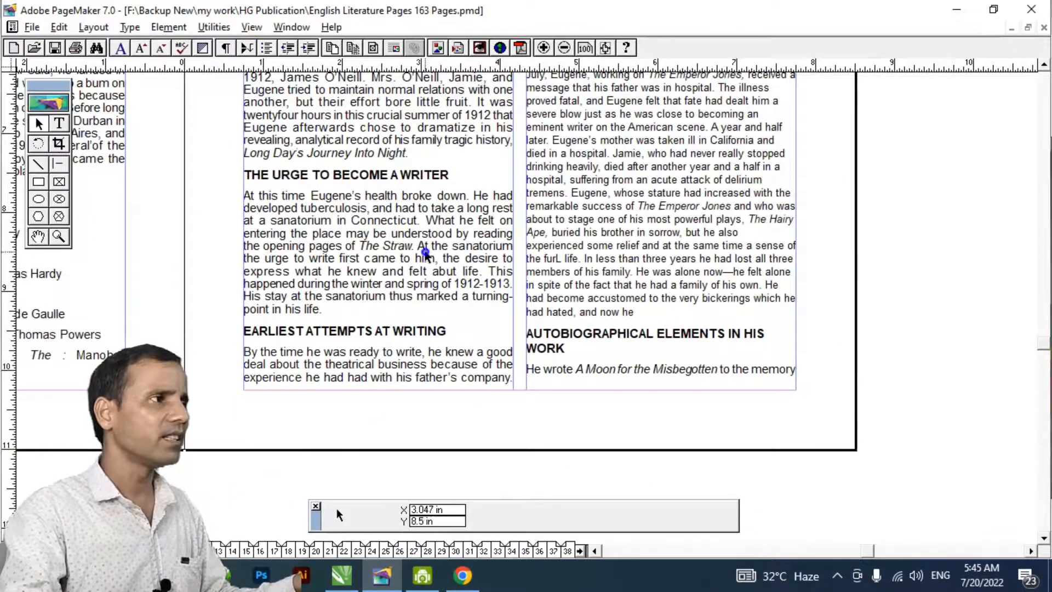
ctrl+alt+click(425, 253)
ctrl+alt+click(394, 237)
drag(564, 286, 526, 364)
click(59, 123)
click(179, 159)
drag(594, 413, 480, 183)
drag(583, 317, 373, 81)
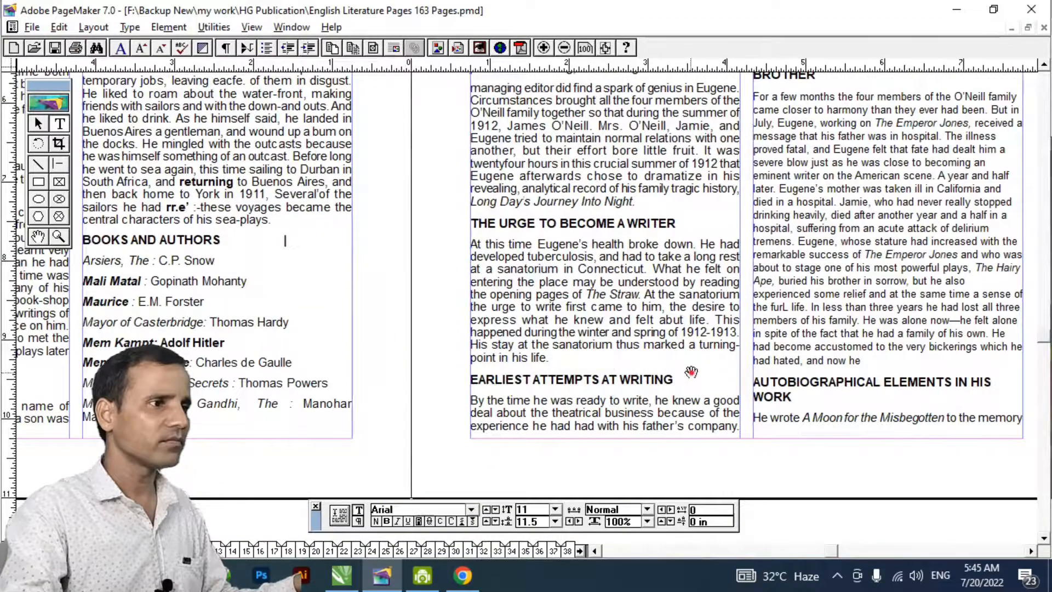
drag(691, 373, 624, 362)
key(ctrl+a)
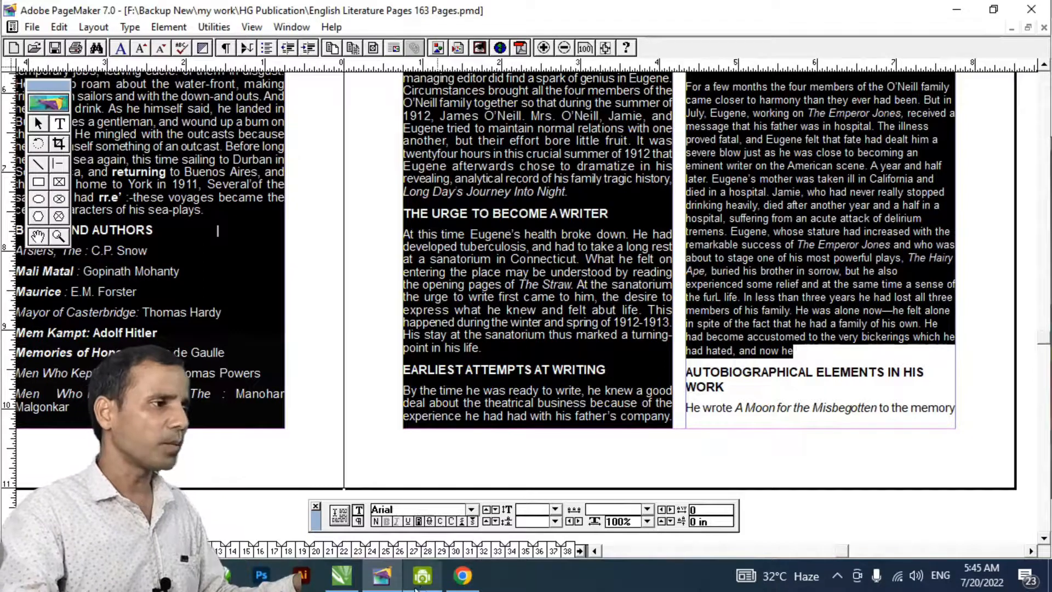
- Switch back to CorelDRAW and replace the sample text in page 1's frame with the copied story, maintaining its fonts and formatting
click(342, 577)
double_click(353, 268)
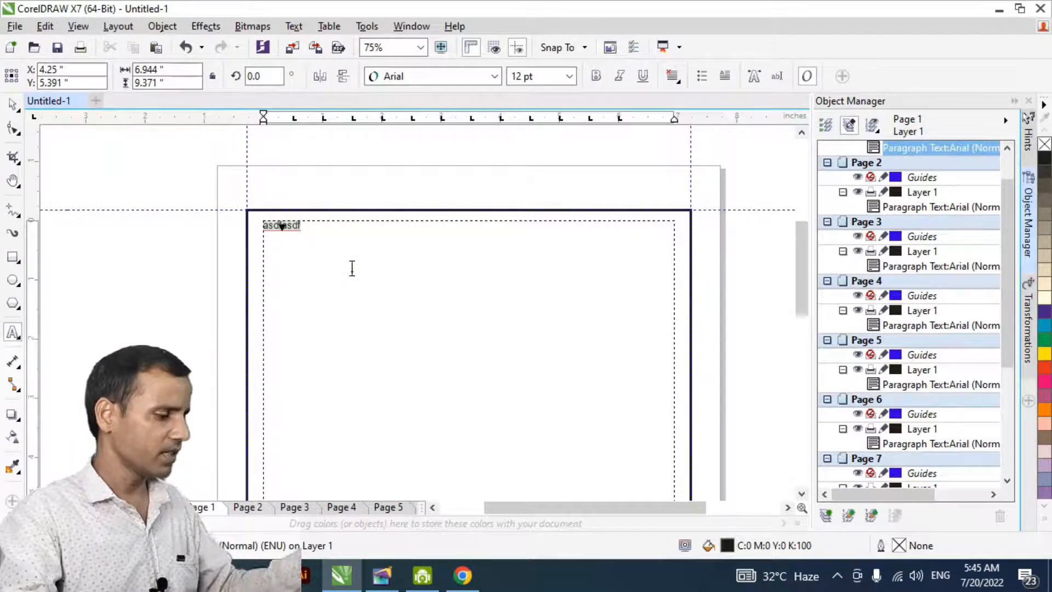
key(ctrl+v)
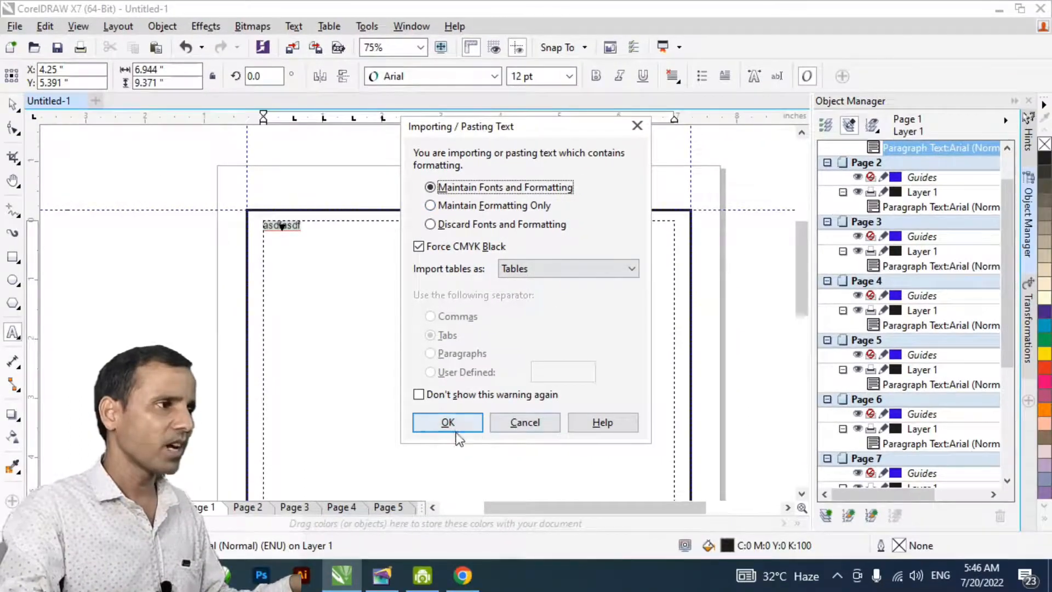
click(456, 427)
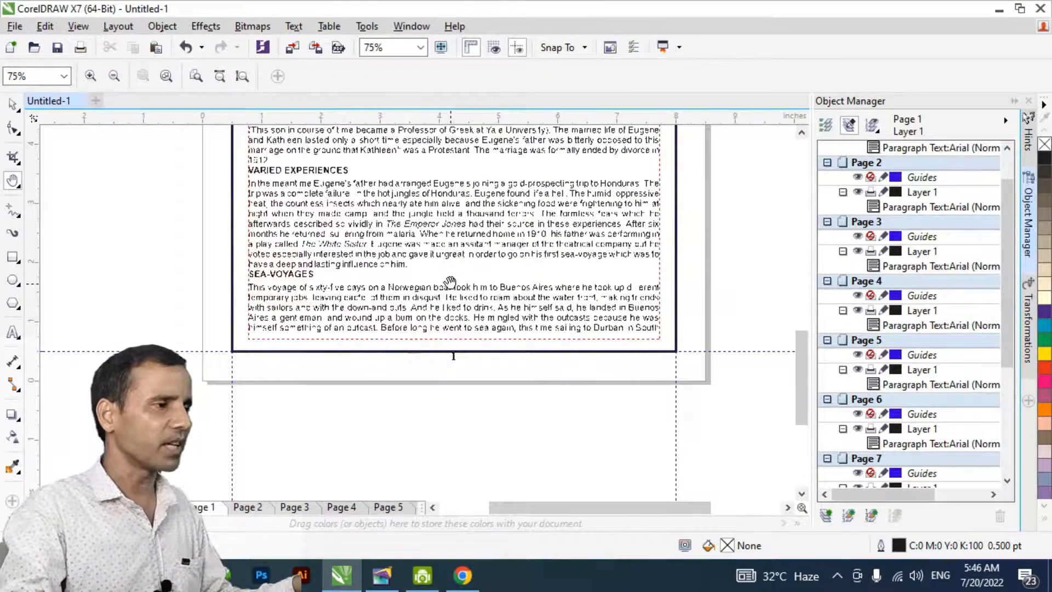
- Flow the overflowing text from page 1's paragraph frame into the text frame on page 2
drag(450, 282, 451, 320)
key(space)
click(478, 363)
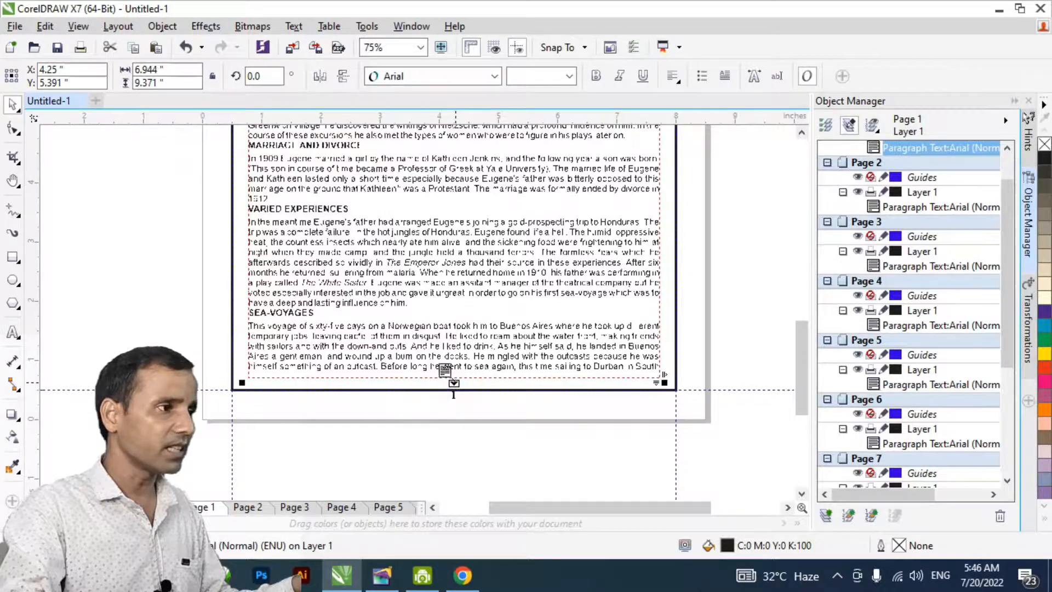
scroll(450, 393, up, 5)
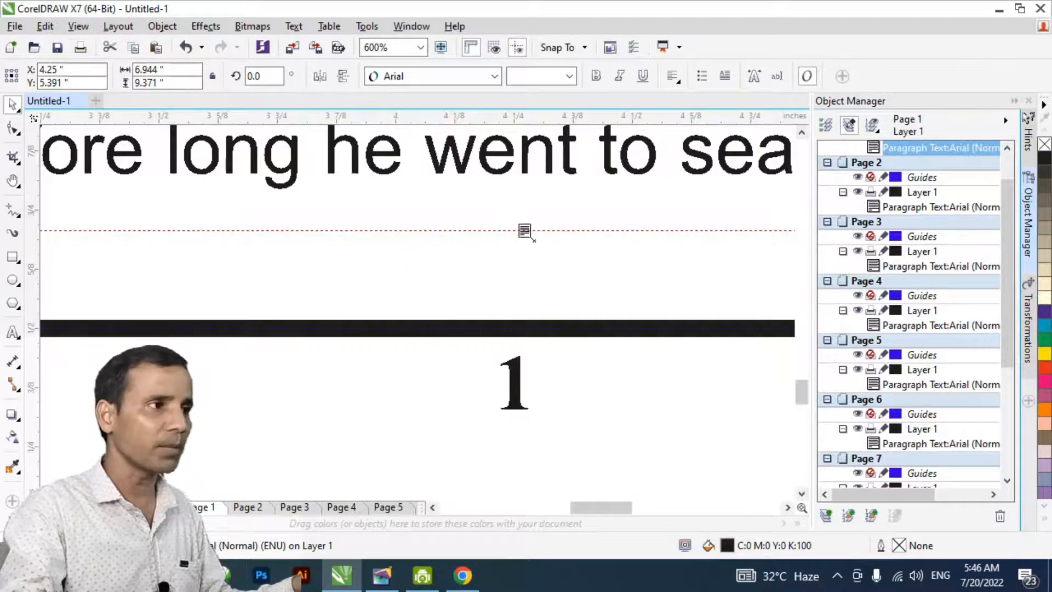
scroll(525, 230, down, 4)
scroll(525, 230, down, 3)
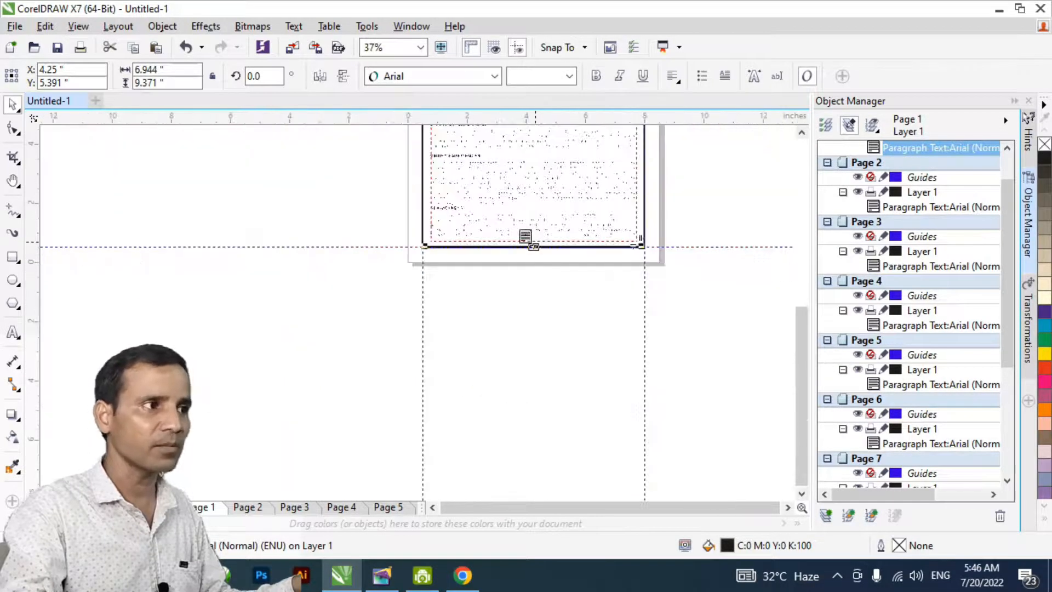
key(Page_Down)
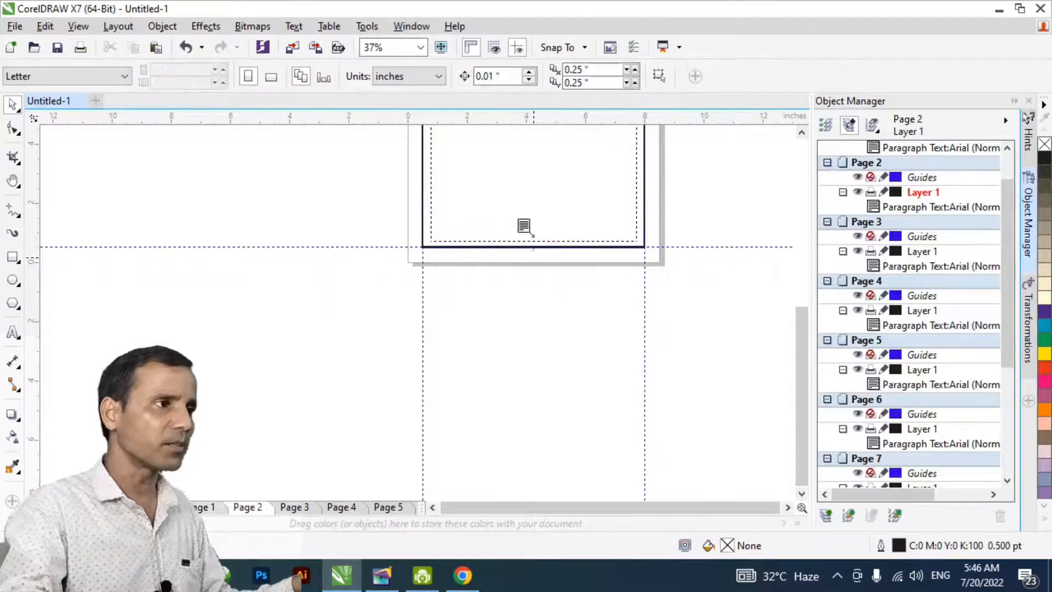
click(517, 183)
- Continue the story from the end of page 2's frame into the text frame on page 3
key(h)
drag(534, 213, 422, 343)
scroll(412, 377, up, 1)
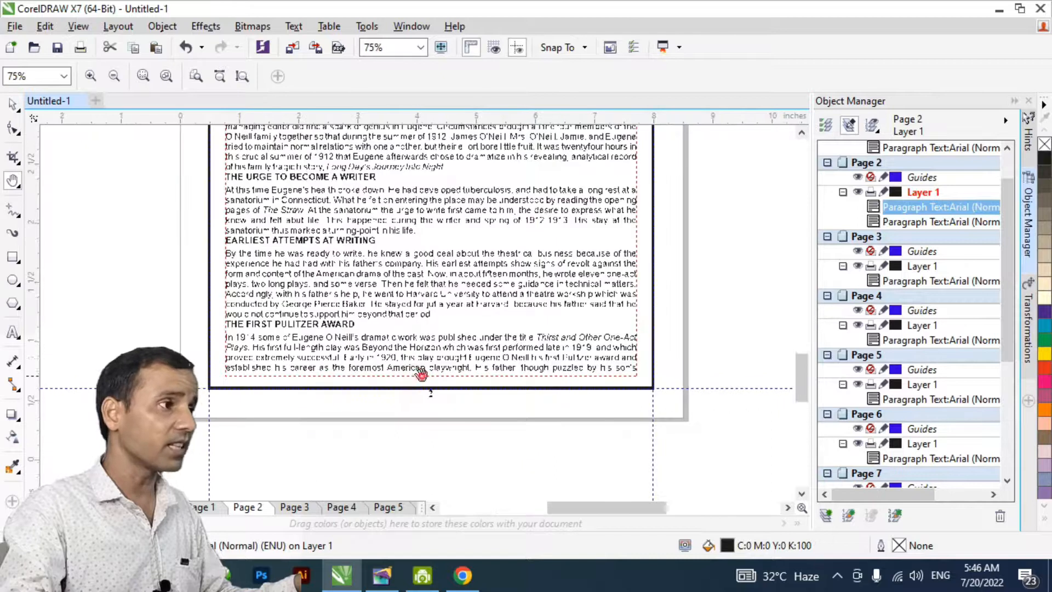
scroll(412, 377, up, 1)
key(space)
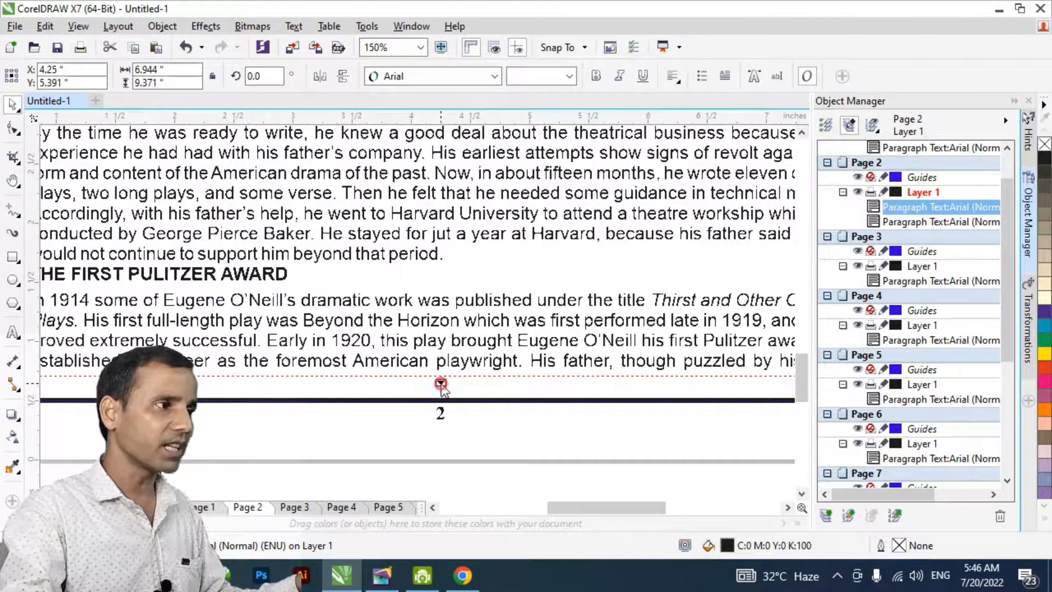
key(Page_Down)
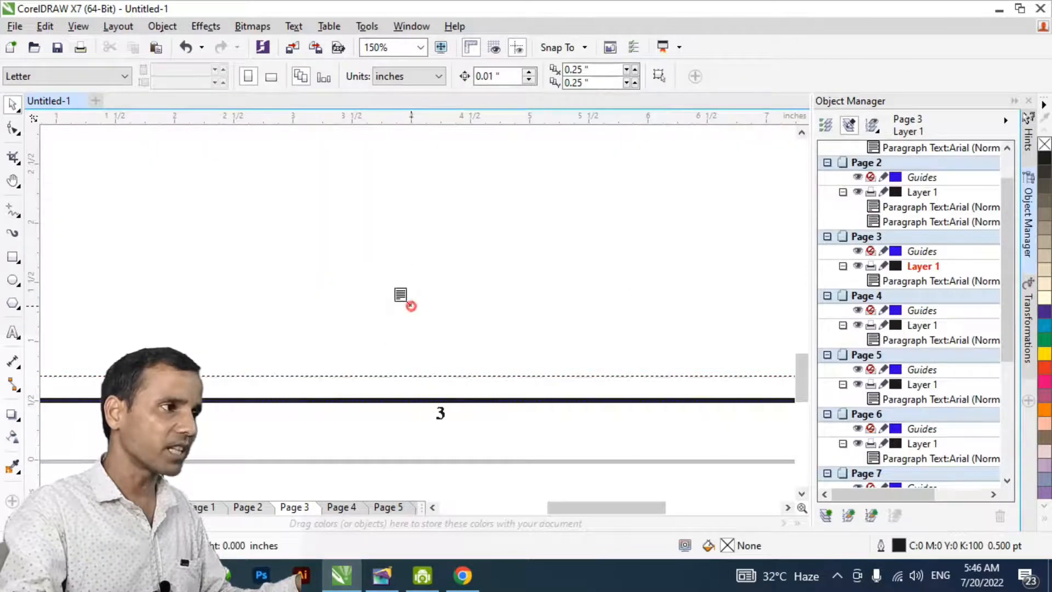
drag(401, 296, 411, 305)
- Examine how the linked text runs on page 3, at the end of page 2 and on page 1
key(space)
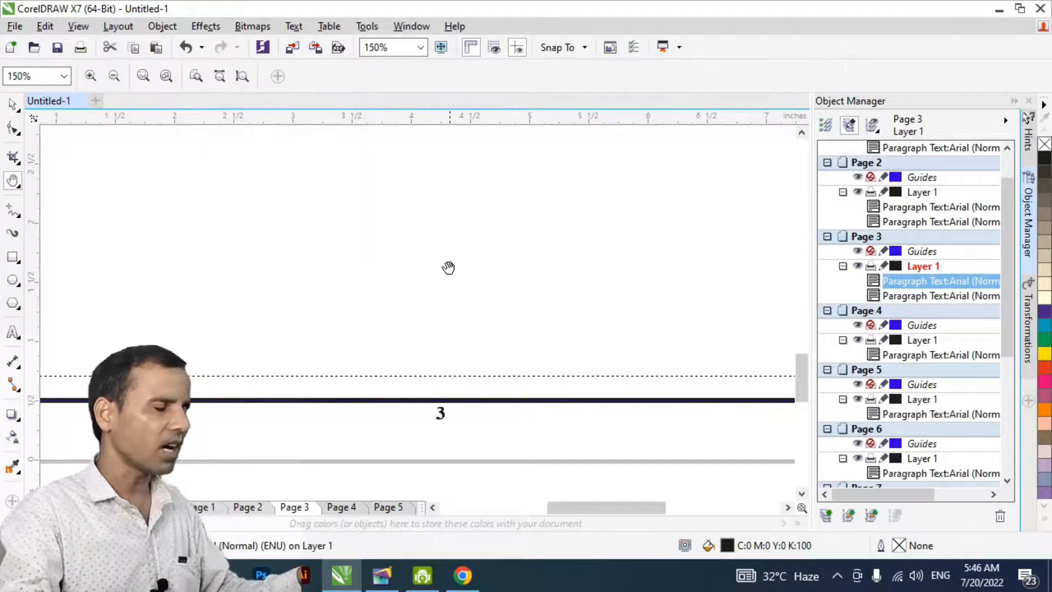
scroll(449, 268, down, 1)
drag(463, 148, 461, 350)
drag(461, 188, 465, 320)
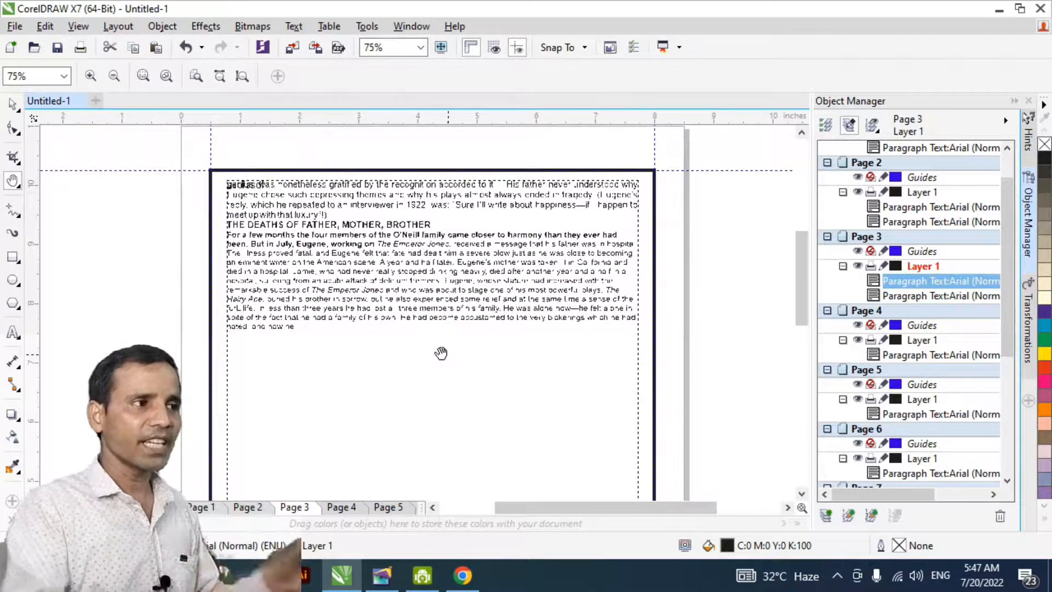
drag(381, 378, 437, 322)
key(Page_Up)
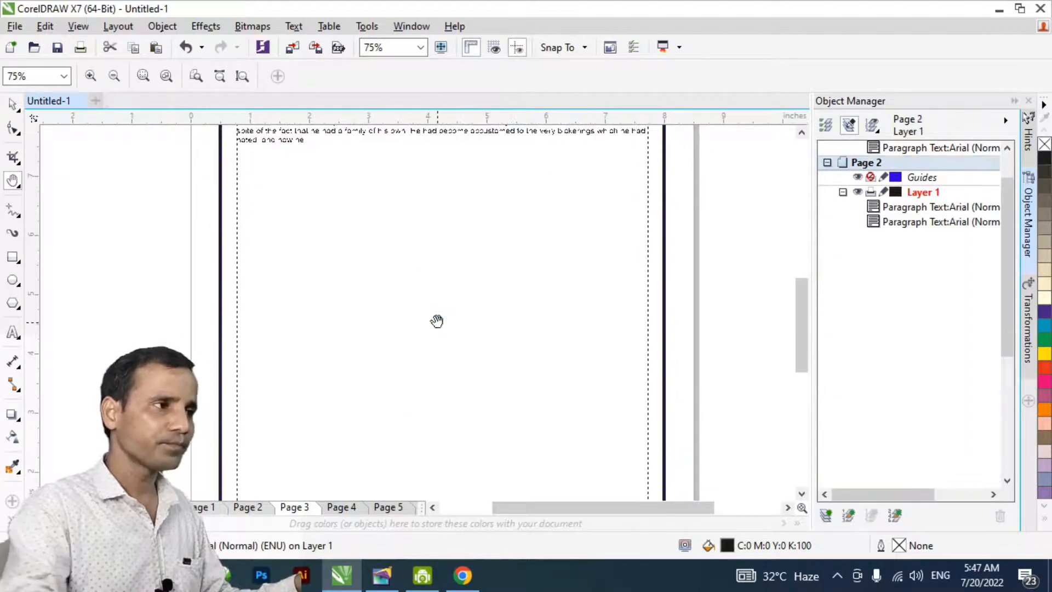
drag(460, 489, 451, 312)
drag(451, 352, 451, 338)
key(space)
click(434, 341)
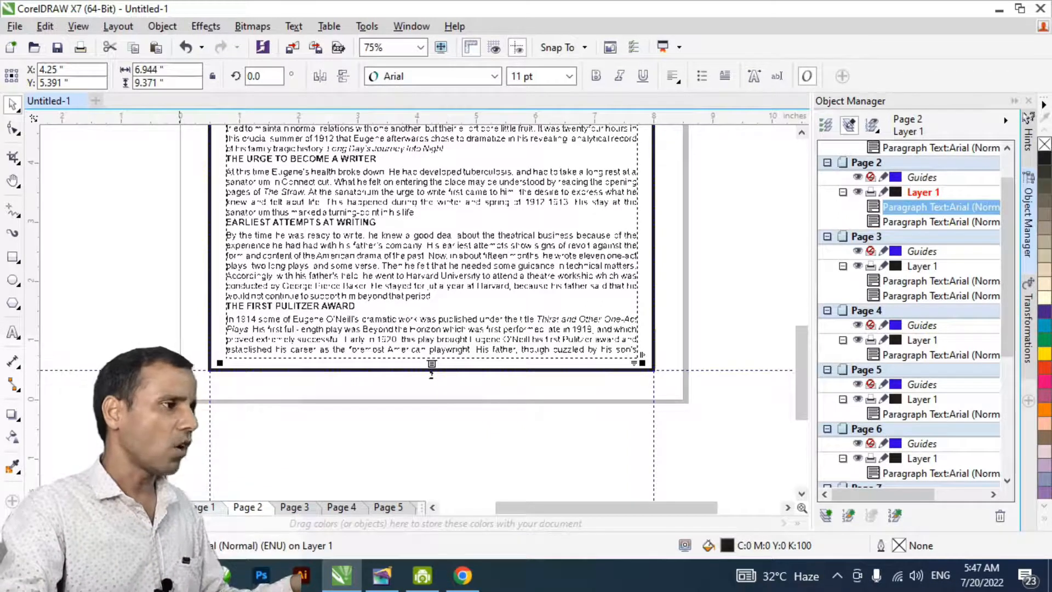
click(201, 511)
key(h)
drag(412, 199, 399, 371)
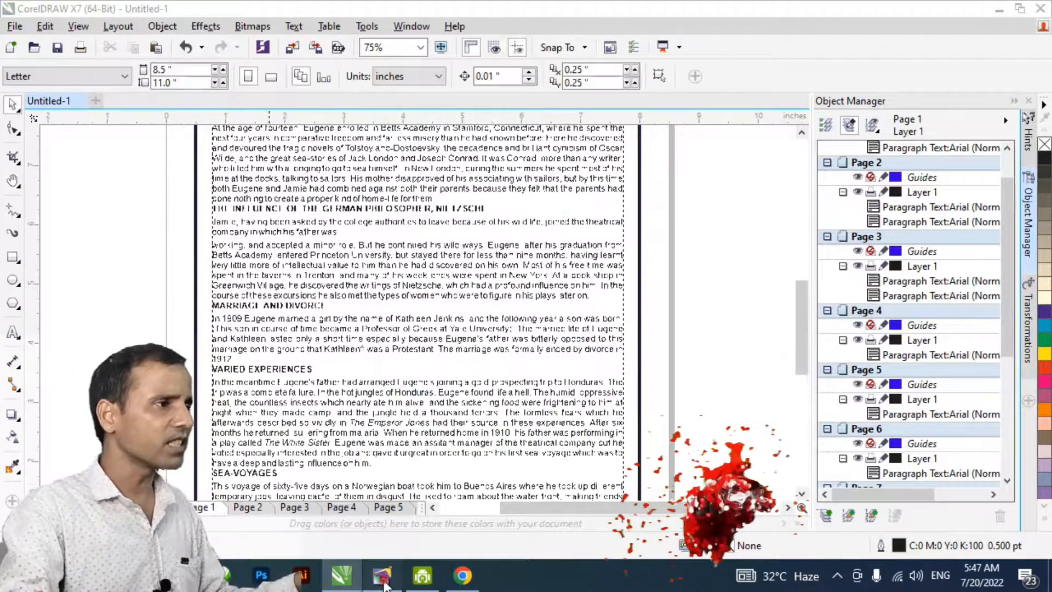
- Switch to Adobe PageMaker and examine the column layout of the English Literature pages
click(382, 576)
click(475, 314)
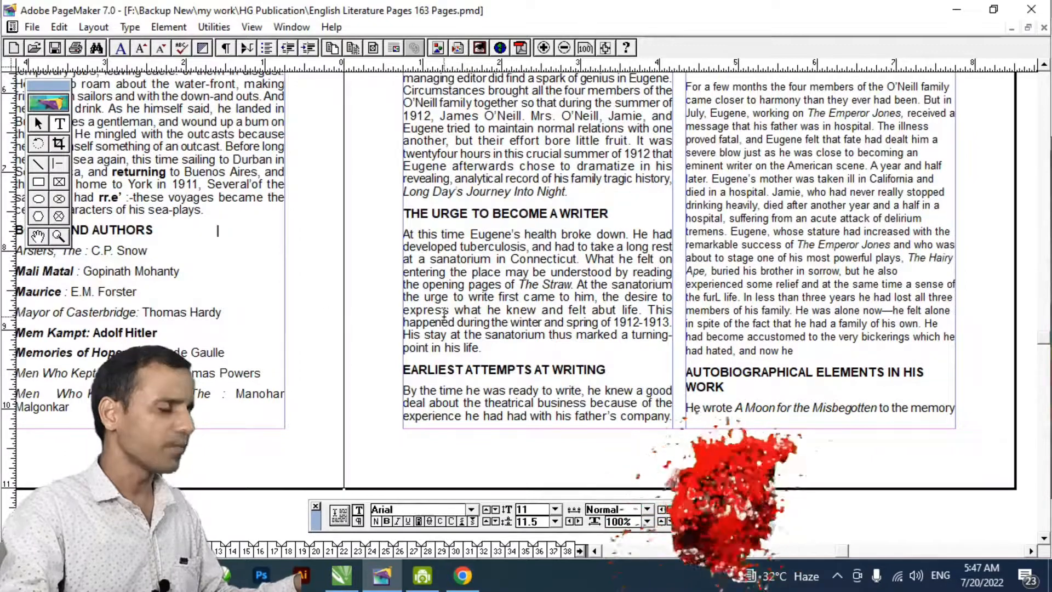
scroll(476, 237, up, 5)
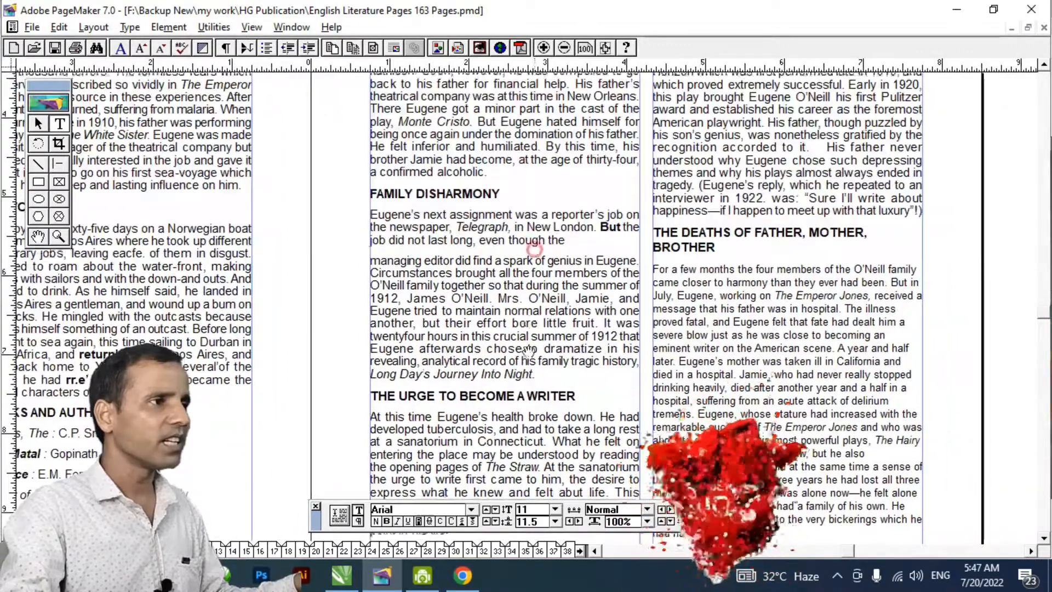
drag(558, 245, 788, 277)
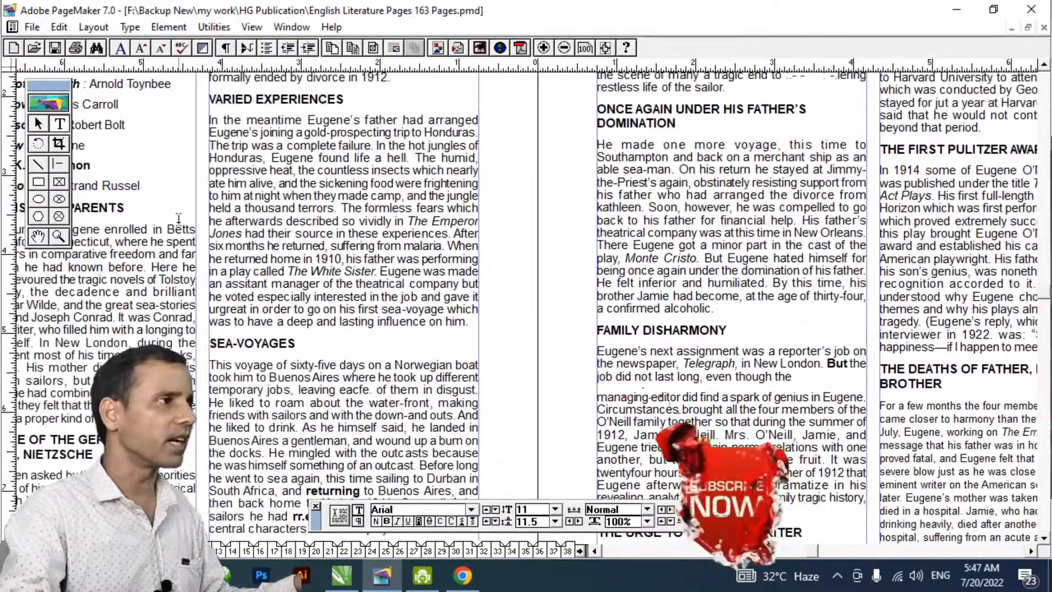
drag(238, 271, 349, 290)
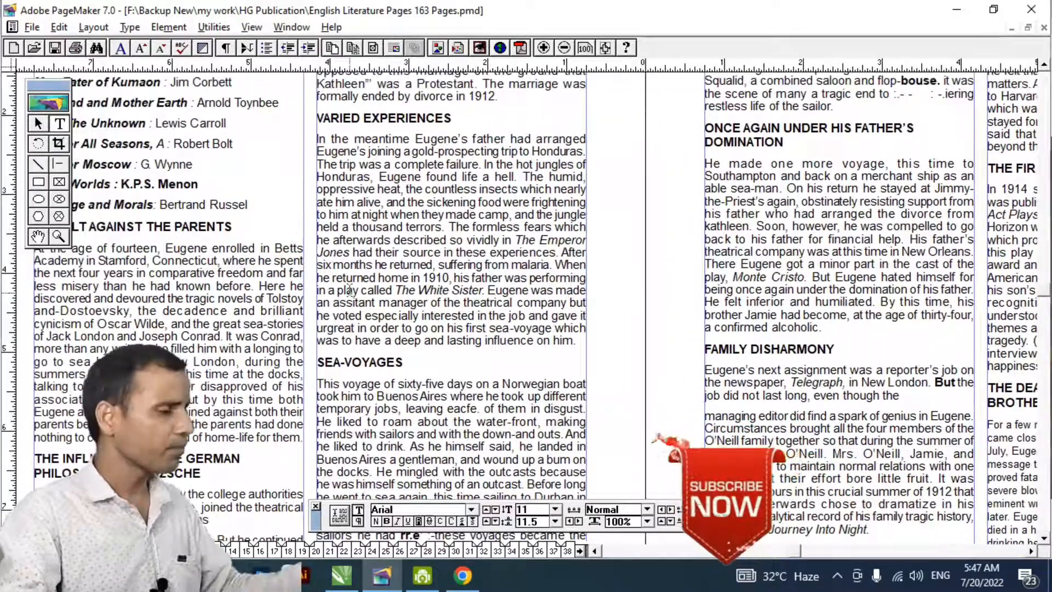
- Switch back to CorelDRAW and set page 1's paragraph frame to 2 columns with a 0.25 inch gutter
key(alt+Tab)
click(316, 347)
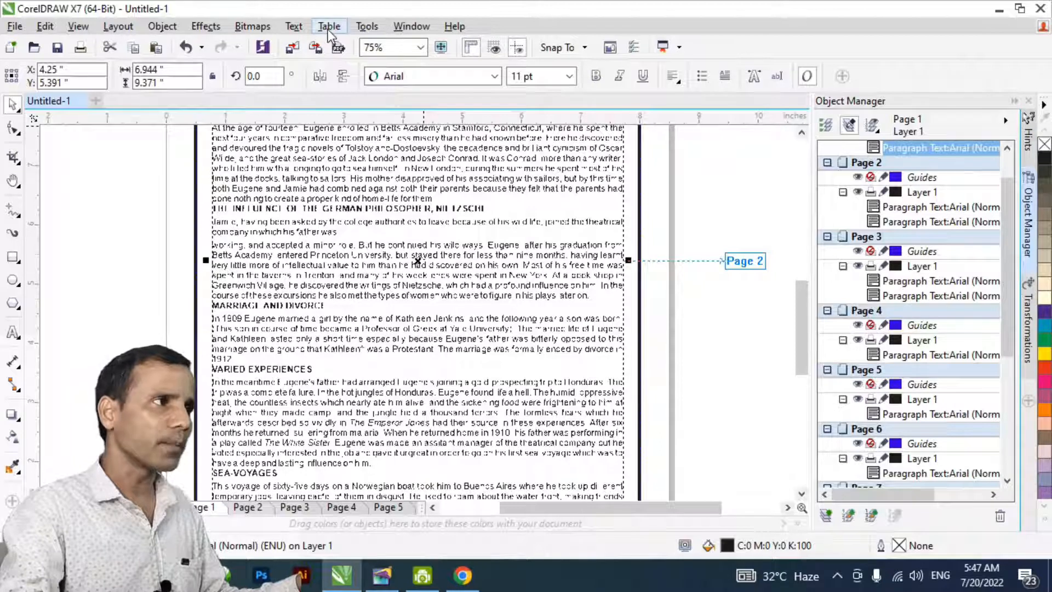
click(294, 26)
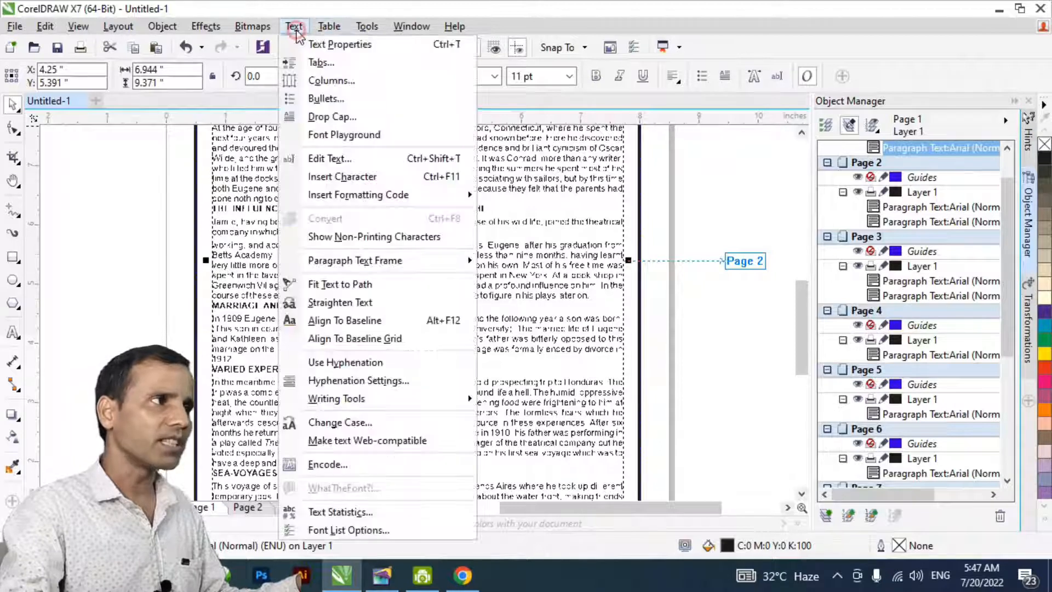
click(324, 82)
double_click(415, 155)
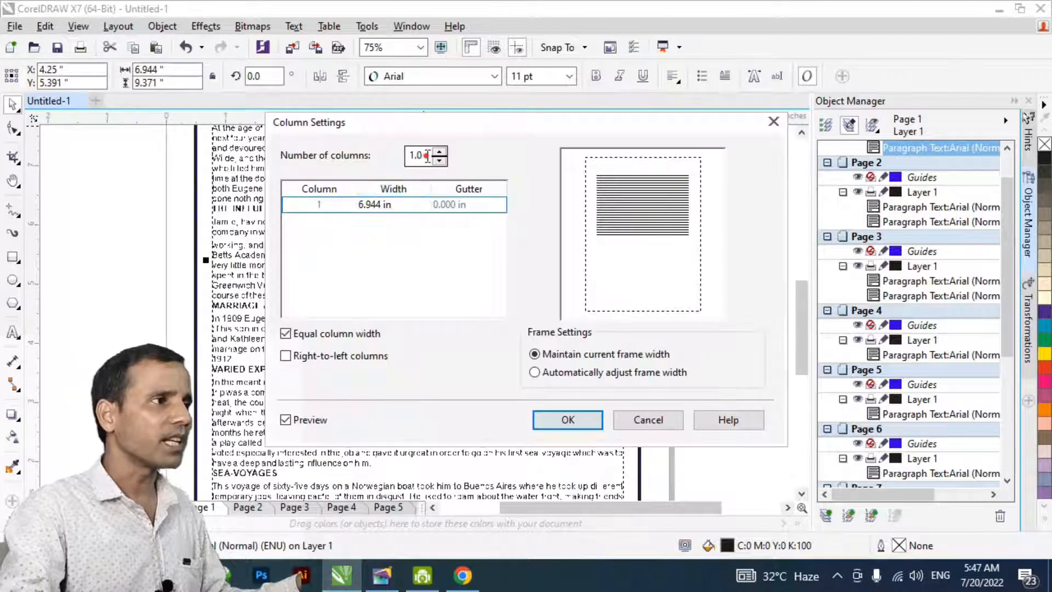
text(2)
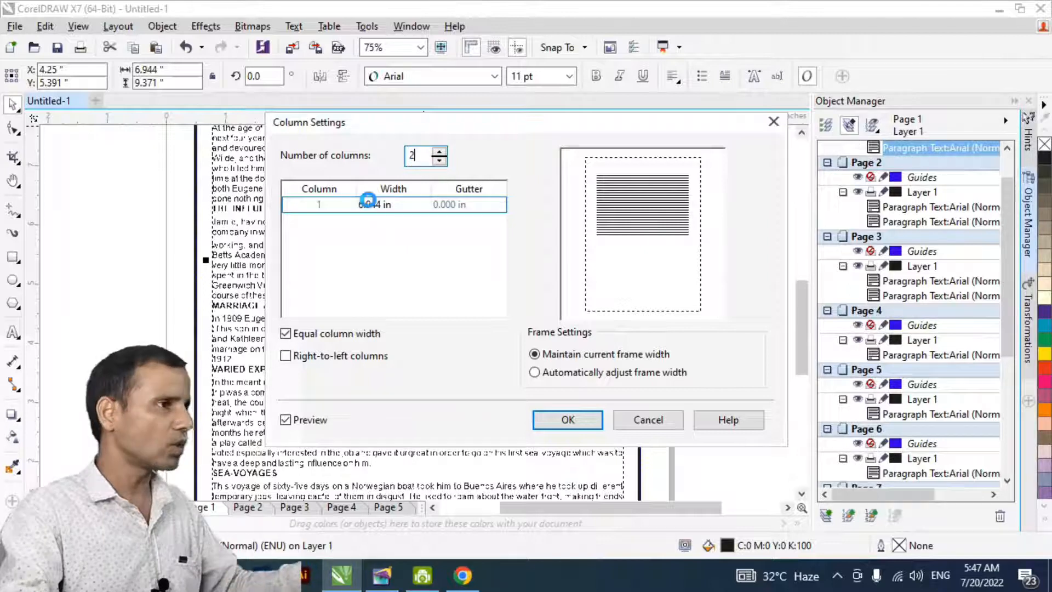
key(Tab)
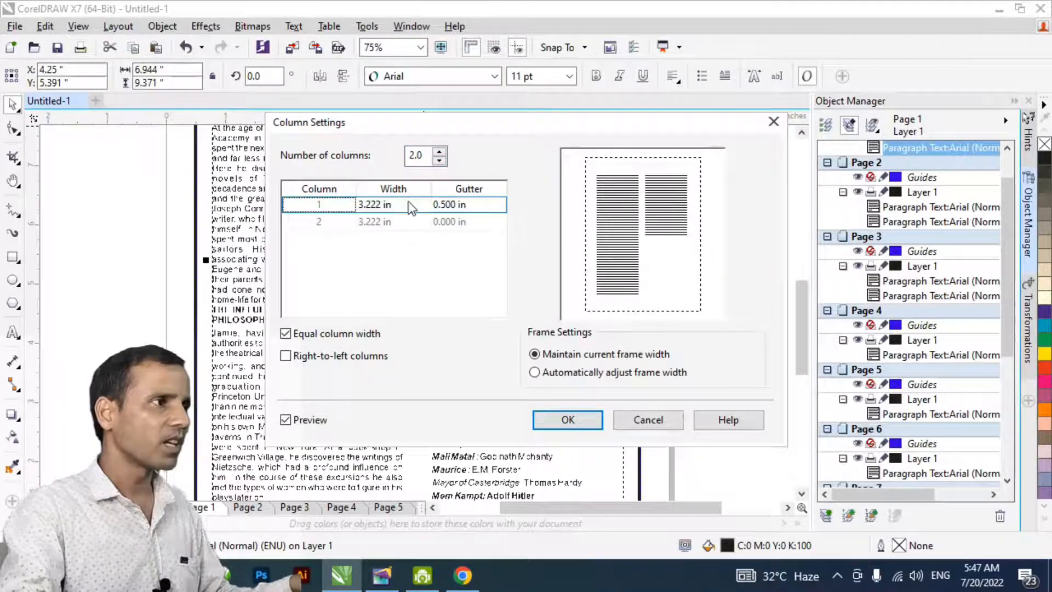
click(442, 205)
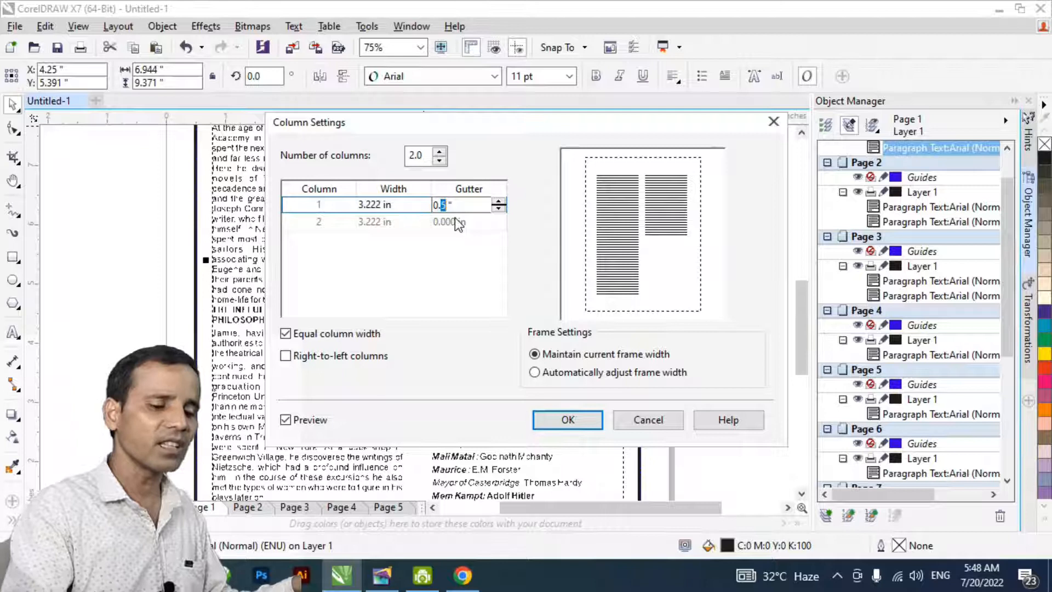
text(25)
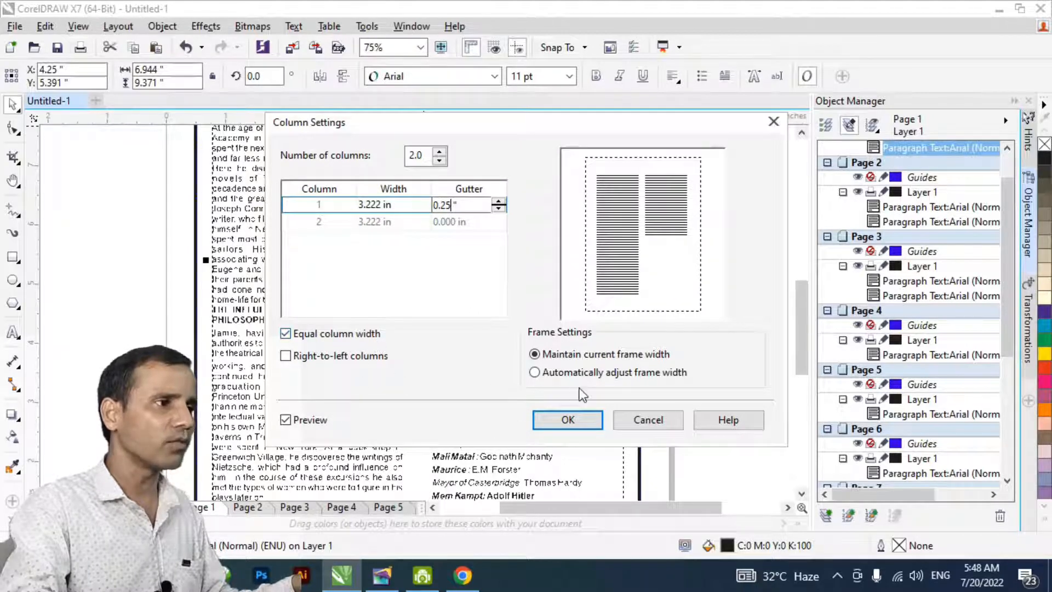
click(568, 422)
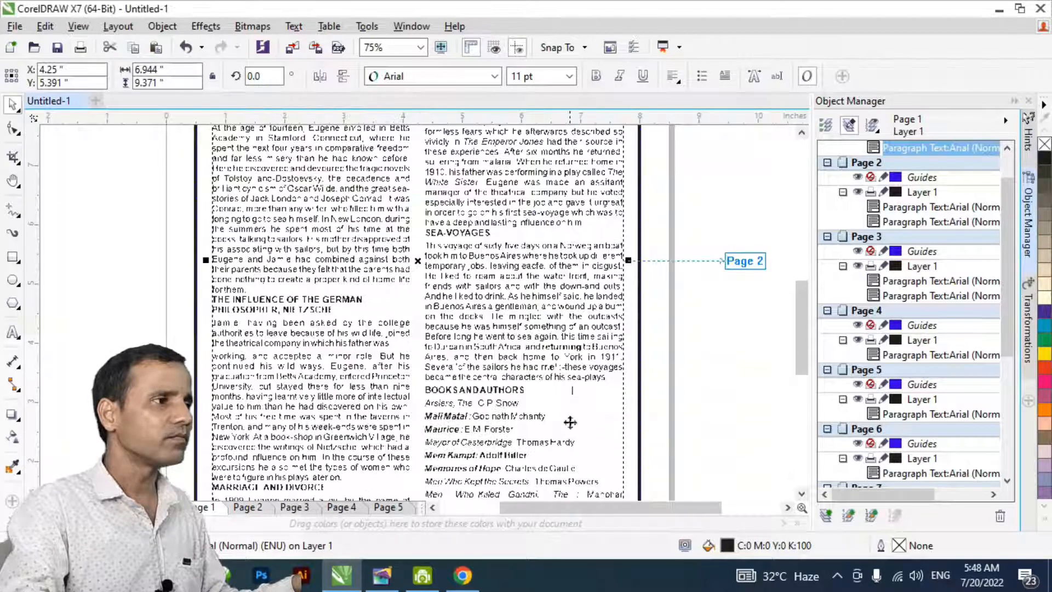
key(h)
drag(433, 282, 441, 367)
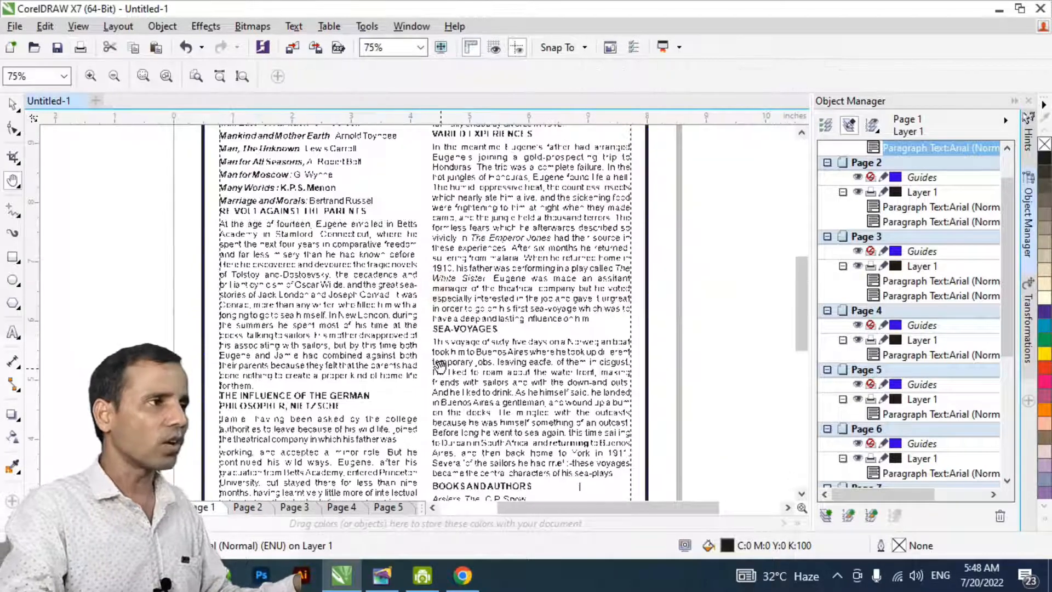
drag(441, 332, 443, 378)
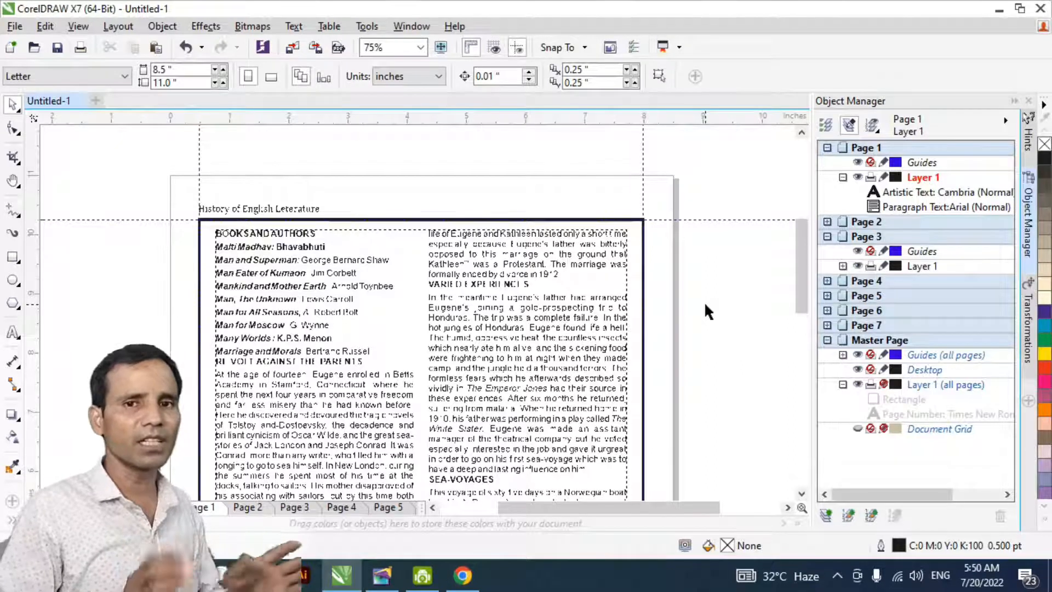
click(706, 305)
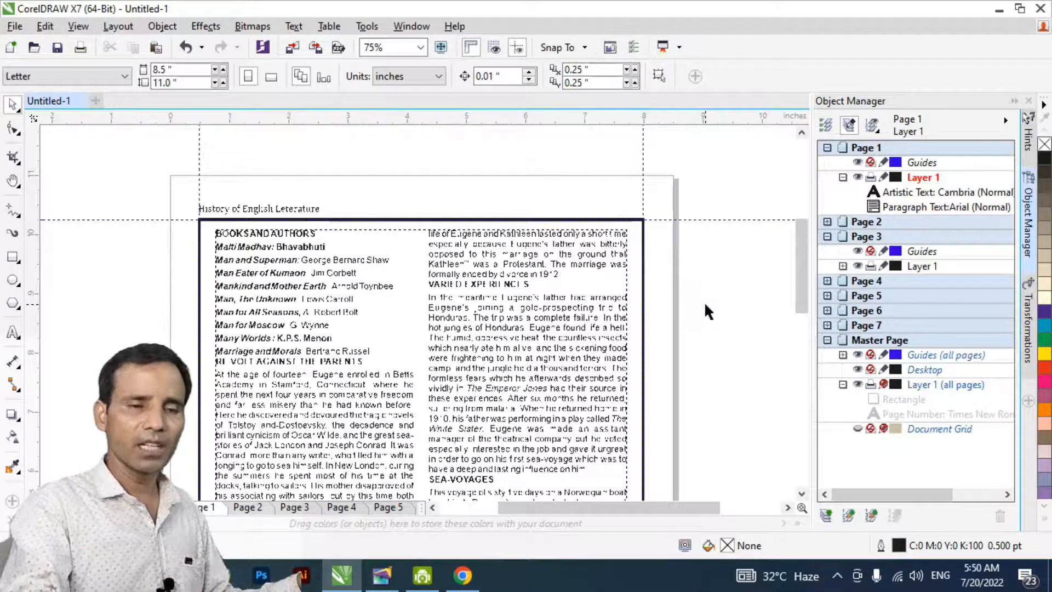